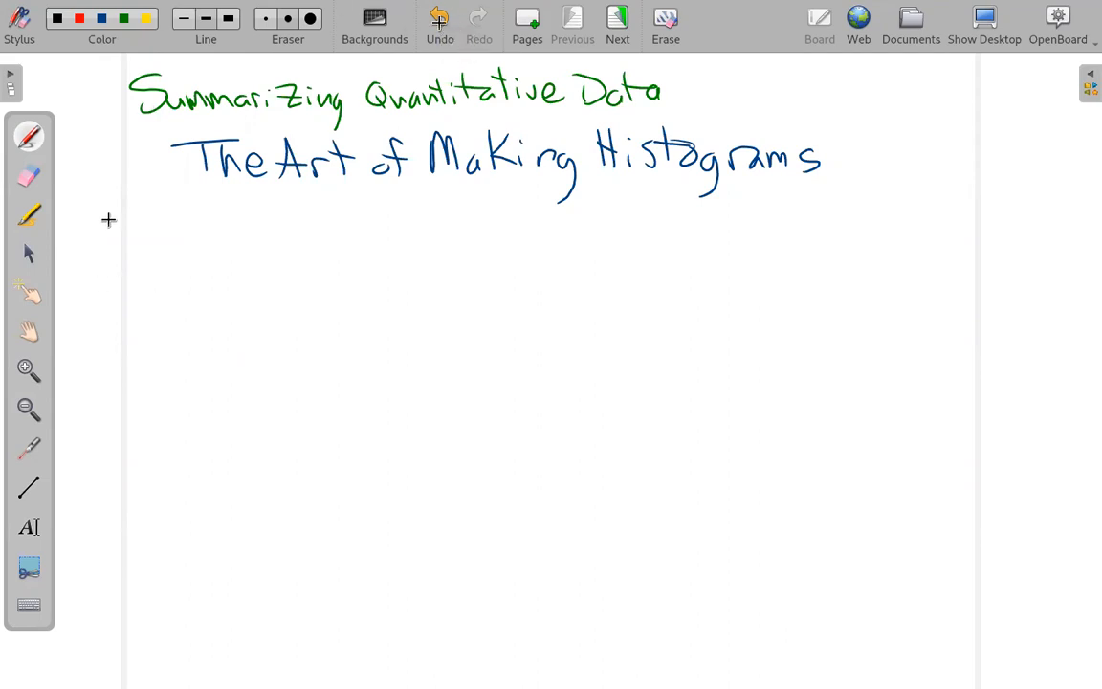
Step: Write the numbered heading "① Google Sheets Histograms" in blue under the title "The Art of Making Histograms"
drag(166, 203, 167, 218)
mouse_move(166, 200)
mouse_down()
mouse_move(148, 221)
mouse_move(165, 200)
mouse_move(214, 216)
mouse_move(256, 208)
mouse_up()
drag(273, 209, 274, 244)
mouse_move(291, 191)
mouse_down()
mouse_move(294, 220)
mouse_move(362, 220)
mouse_up()
mouse_move(364, 210)
mouse_down()
mouse_move(386, 220)
mouse_move(438, 206)
mouse_move(486, 222)
mouse_up()
mouse_move(507, 188)
mouse_down()
mouse_move(508, 222)
mouse_move(507, 204)
mouse_up()
mouse_move(523, 196)
mouse_down()
mouse_move(523, 219)
mouse_move(534, 218)
mouse_up()
mouse_move(553, 192)
mouse_down()
mouse_move(554, 220)
mouse_move(565, 199)
mouse_up()
mouse_move(572, 207)
mouse_down()
mouse_move(575, 239)
mouse_move(606, 207)
mouse_move(656, 220)
mouse_up()
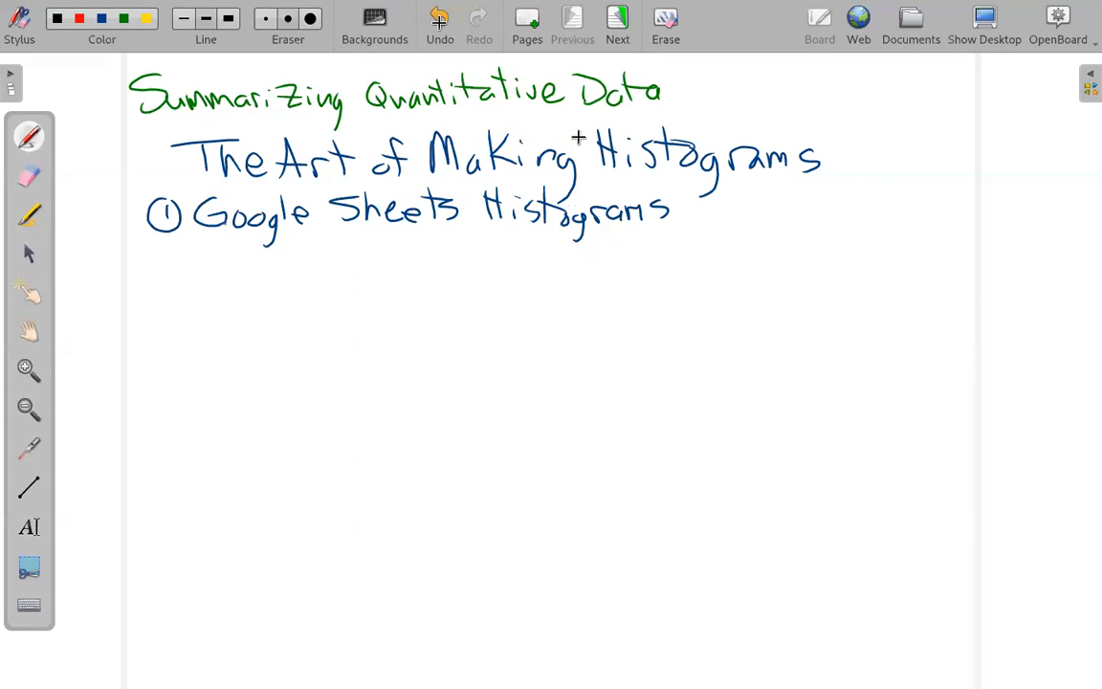
Step: Add a red arrow from the word "Histograms" in the title to the handwritten note "Bar chart of grouped frequency table"
drag(691, 131, 736, 97)
mouse_move(736, 75)
mouse_down()
mouse_move(737, 95)
mouse_move(773, 95)
mouse_up()
drag(778, 84, 856, 94)
drag(860, 94, 868, 82)
mouse_move(874, 75)
mouse_down()
mouse_move(879, 93)
mouse_move(913, 84)
mouse_up()
drag(936, 75, 926, 93)
drag(921, 85, 935, 84)
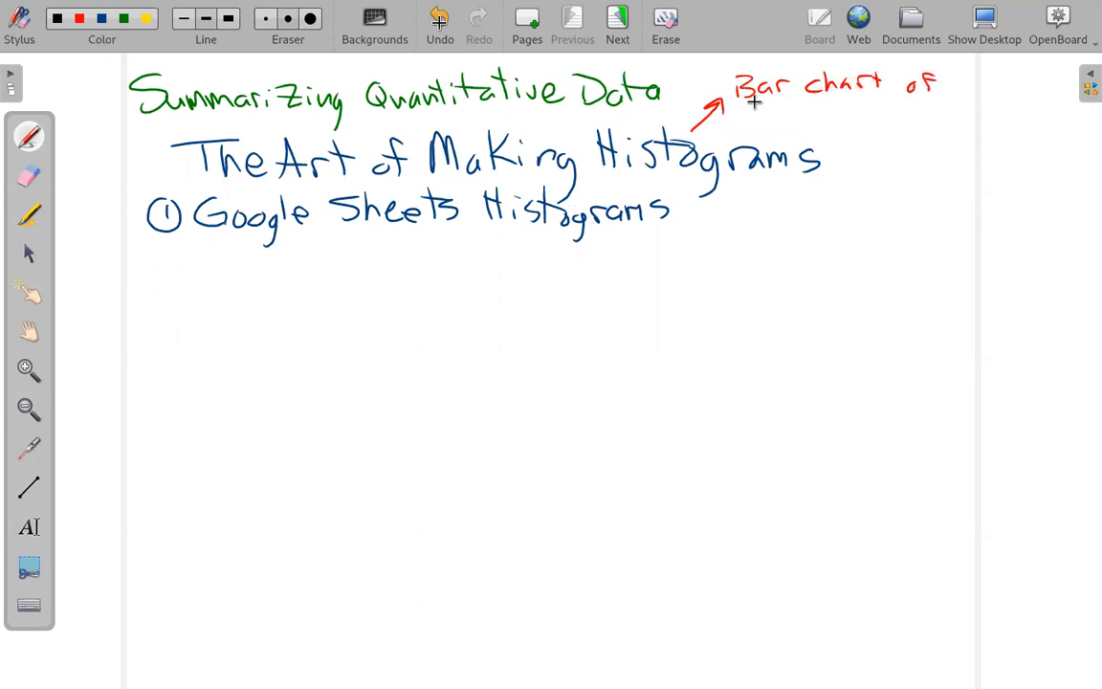
mouse_move(752, 113)
mouse_down()
mouse_move(833, 123)
mouse_move(909, 112)
mouse_move(987, 121)
mouse_move(991, 135)
mouse_up()
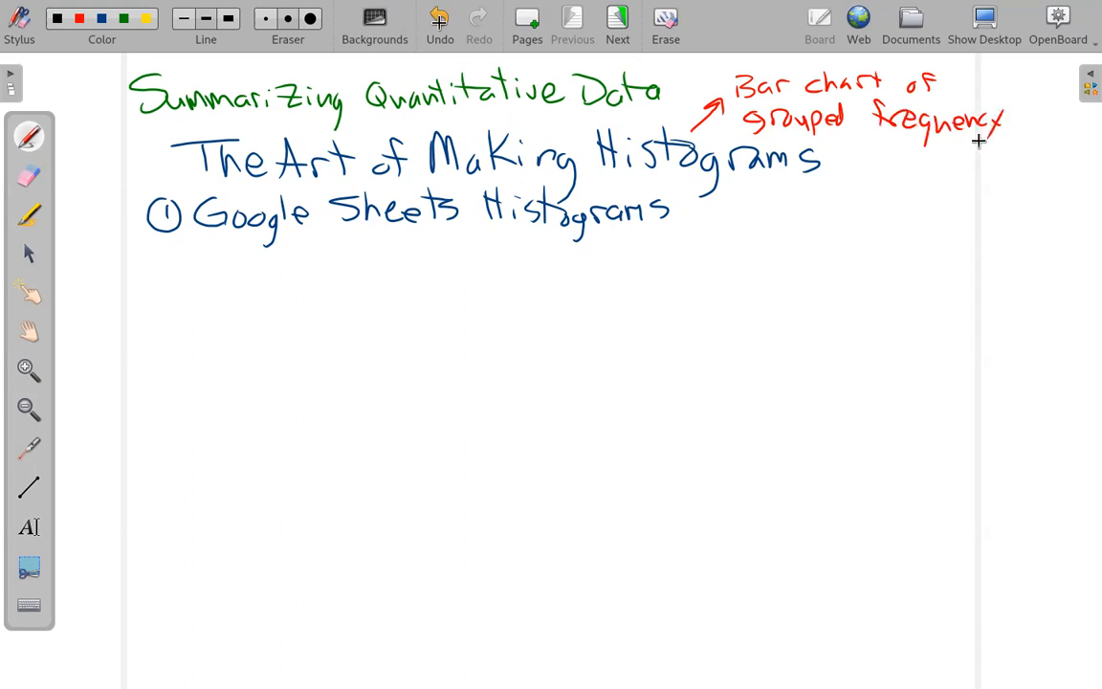
mouse_move(922, 143)
mouse_down()
mouse_move(982, 135)
mouse_move(1009, 157)
mouse_up()
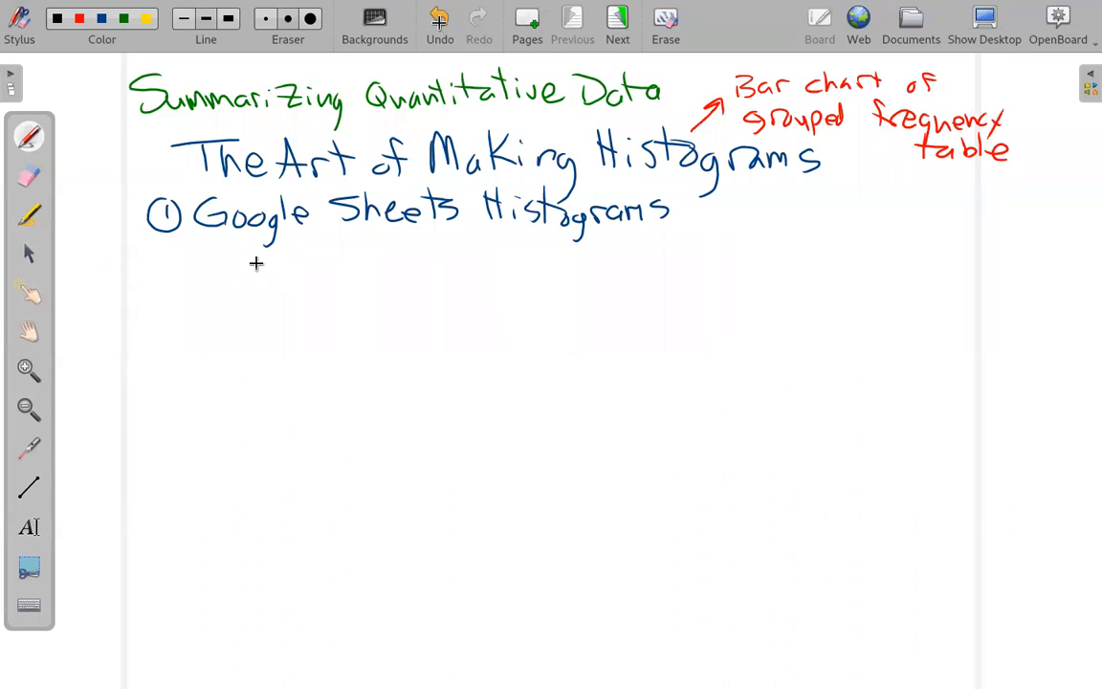
Step: Write green notes under the heading: "Column of data", "Customize → Histogram → Bucket Size" and "Horizontal Axis → Start at min value"
mouse_move(247, 245)
mouse_down()
mouse_move(233, 263)
mouse_move(283, 251)
mouse_move(368, 267)
mouse_move(402, 254)
mouse_up()
mouse_move(432, 242)
mouse_down()
mouse_move(428, 264)
mouse_move(480, 243)
mouse_move(513, 261)
mouse_move(523, 246)
mouse_move(546, 265)
mouse_up()
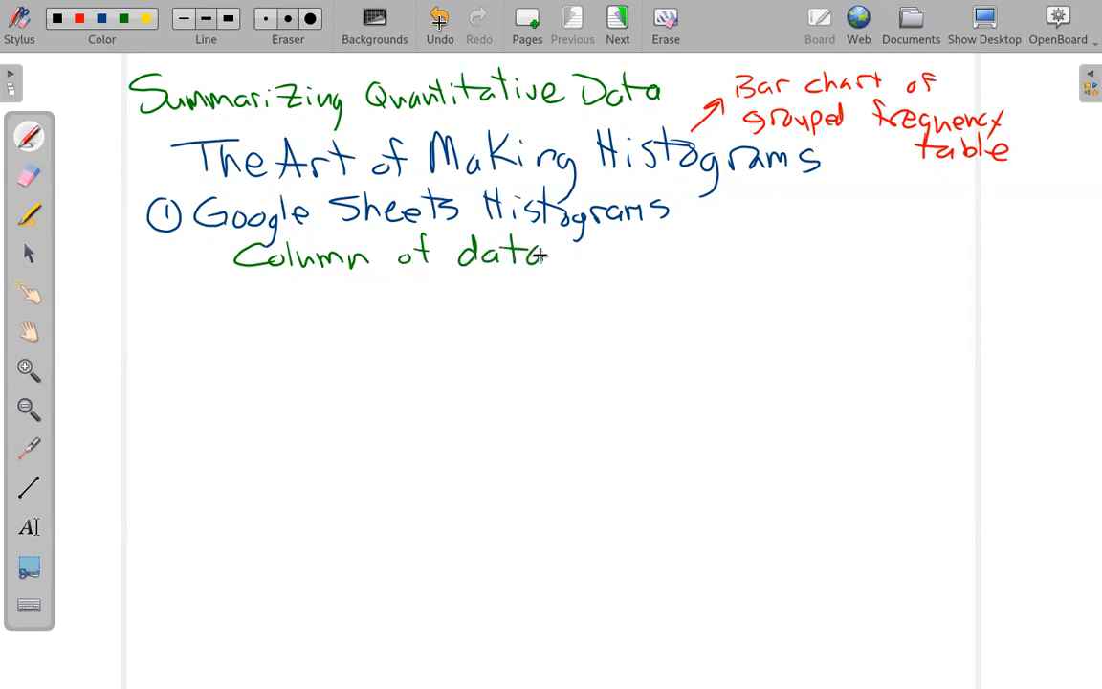
mouse_move(262, 286)
mouse_down()
mouse_move(264, 304)
mouse_move(380, 283)
mouse_move(418, 305)
mouse_move(492, 296)
mouse_up()
mouse_move(483, 288)
mouse_down()
mouse_move(484, 303)
mouse_move(526, 301)
mouse_up()
drag(509, 289, 553, 298)
drag(573, 278, 573, 298)
mouse_move(566, 287)
mouse_down()
mouse_move(585, 285)
mouse_move(597, 312)
mouse_up()
mouse_move(613, 300)
mouse_down()
mouse_move(742, 279)
mouse_move(771, 289)
mouse_up()
mouse_move(787, 266)
mouse_down()
mouse_move(788, 289)
mouse_move(819, 287)
mouse_up()
mouse_move(832, 264)
mouse_down()
mouse_move(832, 287)
mouse_move(825, 273)
mouse_move(851, 290)
mouse_up()
mouse_move(878, 274)
mouse_down()
mouse_move(878, 290)
mouse_move(943, 290)
mouse_up()
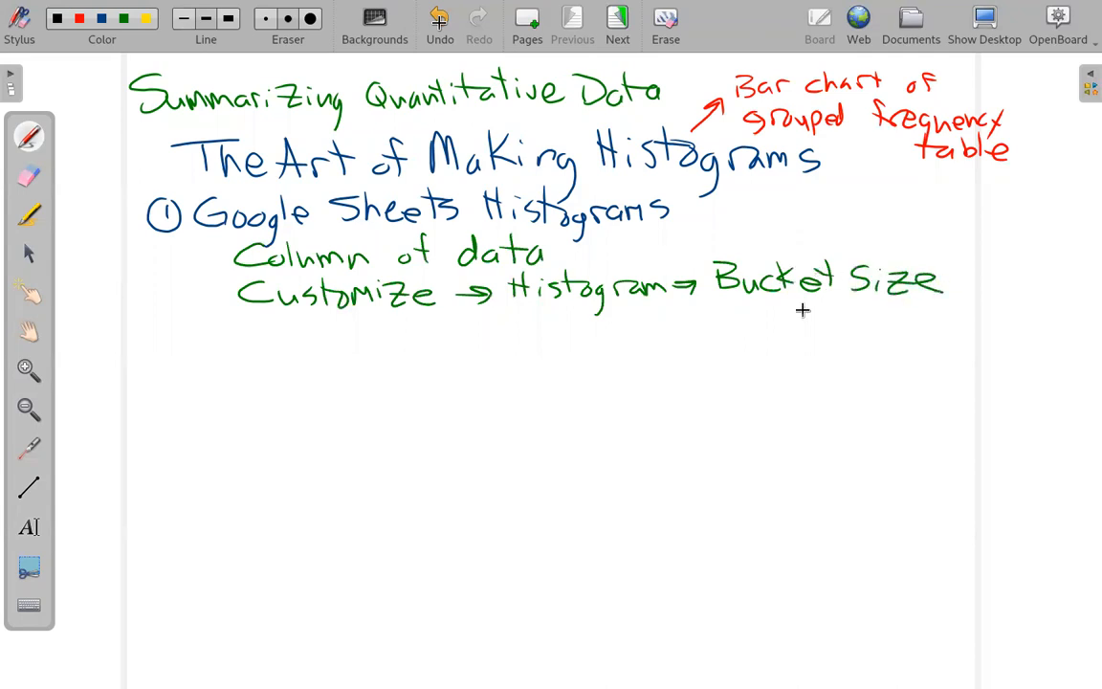
mouse_move(516, 311)
mouse_down()
mouse_move(518, 330)
mouse_move(607, 324)
mouse_move(648, 307)
mouse_move(724, 314)
mouse_move(737, 329)
mouse_move(945, 314)
mouse_up()
mouse_move(818, 344)
mouse_down()
mouse_move(915, 337)
mouse_move(954, 351)
mouse_up()
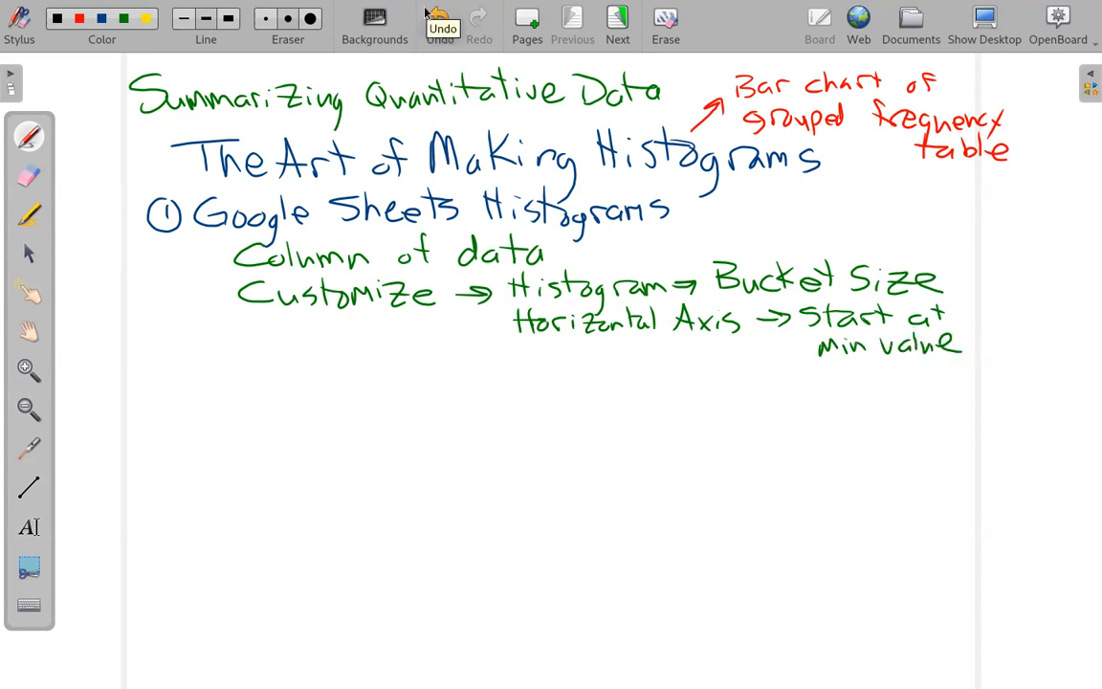
Step: Switch to the Motor Vehicles sheet in Google Sheets and enter the label "count = n =" in cell B2
click(984, 18)
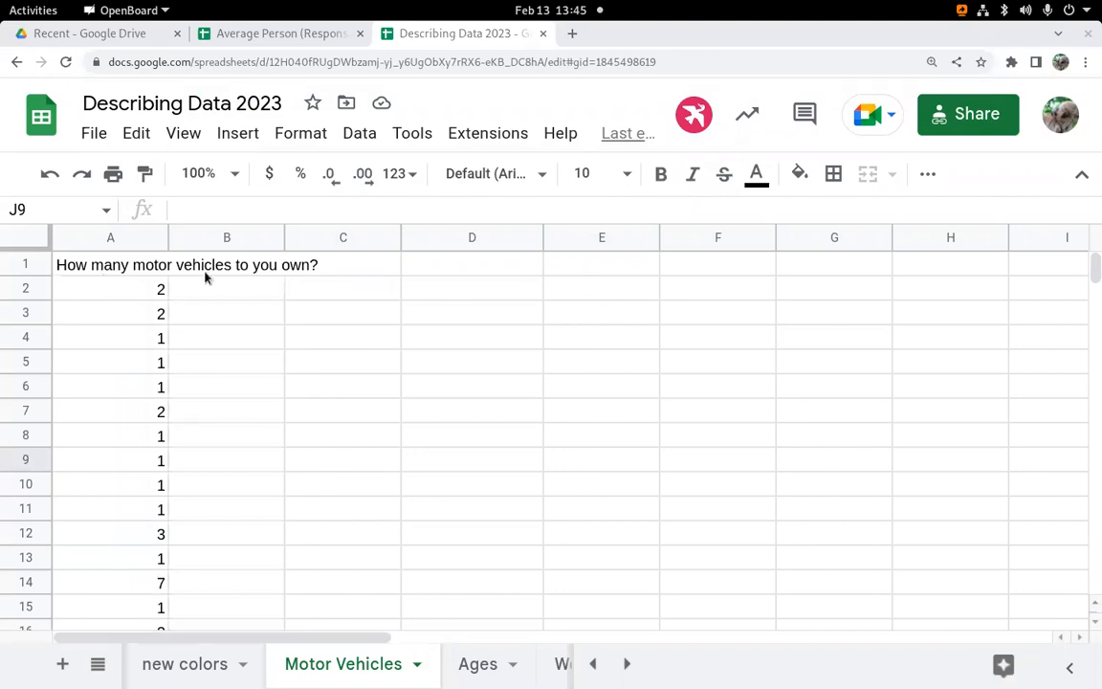
scroll(120, 337, down, 20)
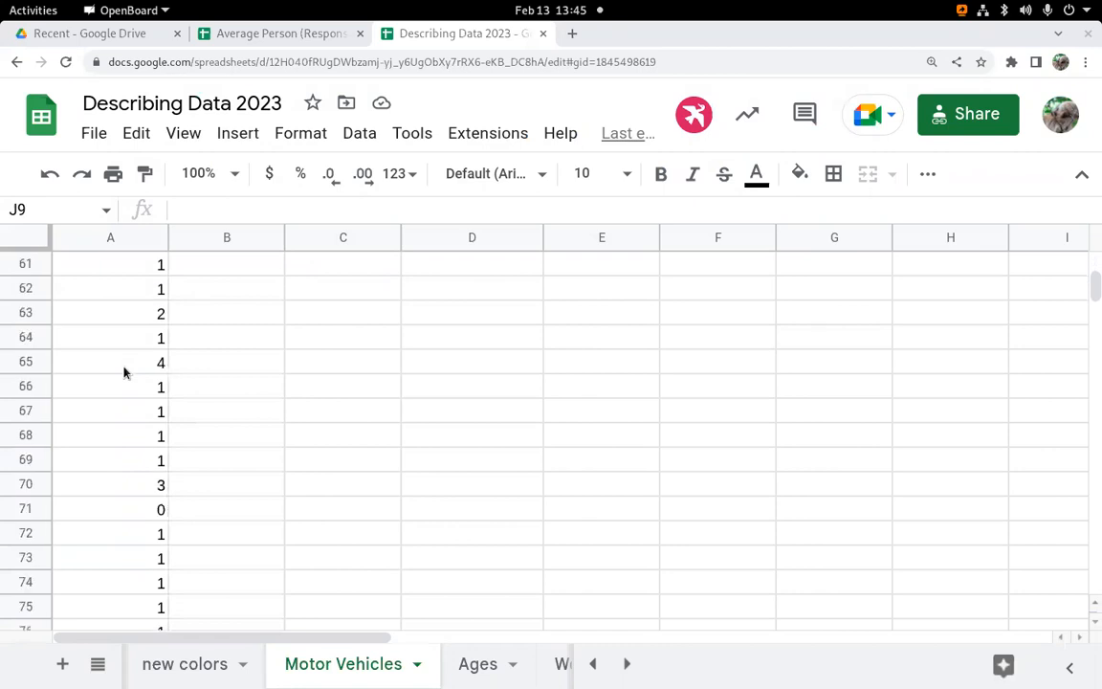
scroll(124, 372, down, 7)
scroll(124, 372, up, 20)
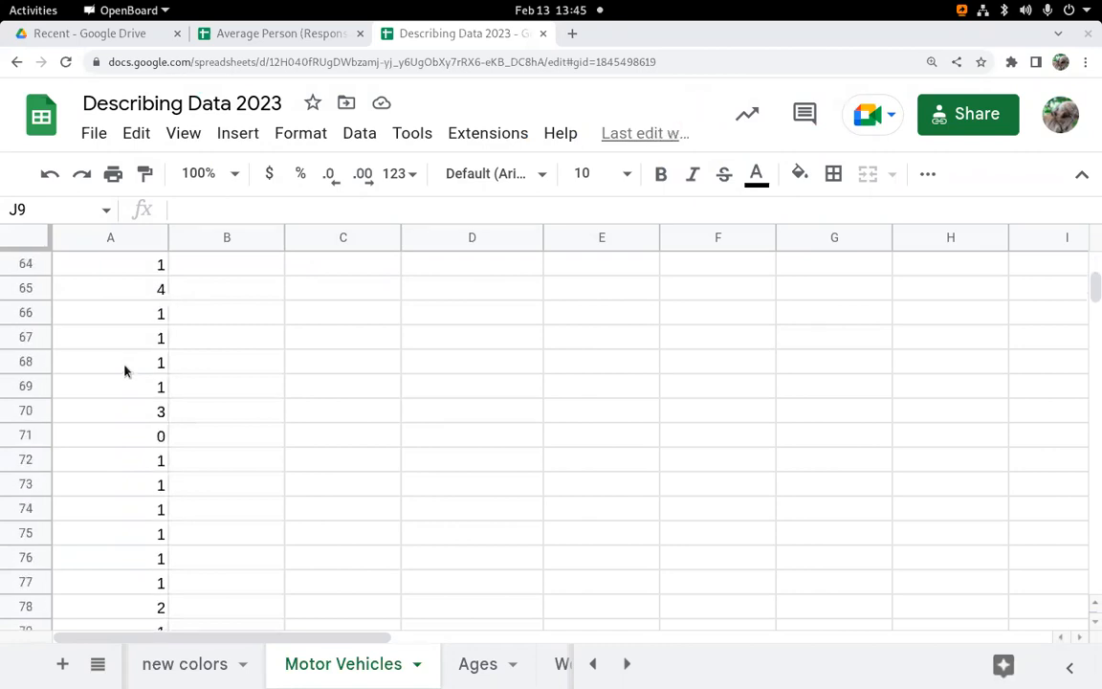
scroll(124, 372, up, 13)
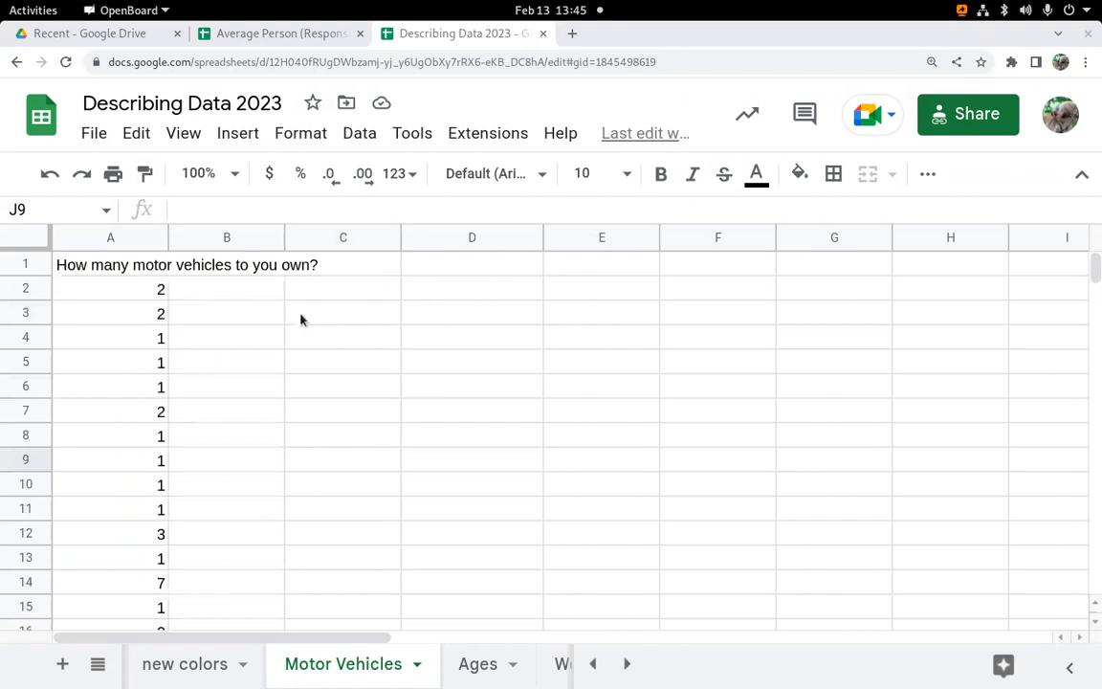
click(226, 296)
text(count = n =)
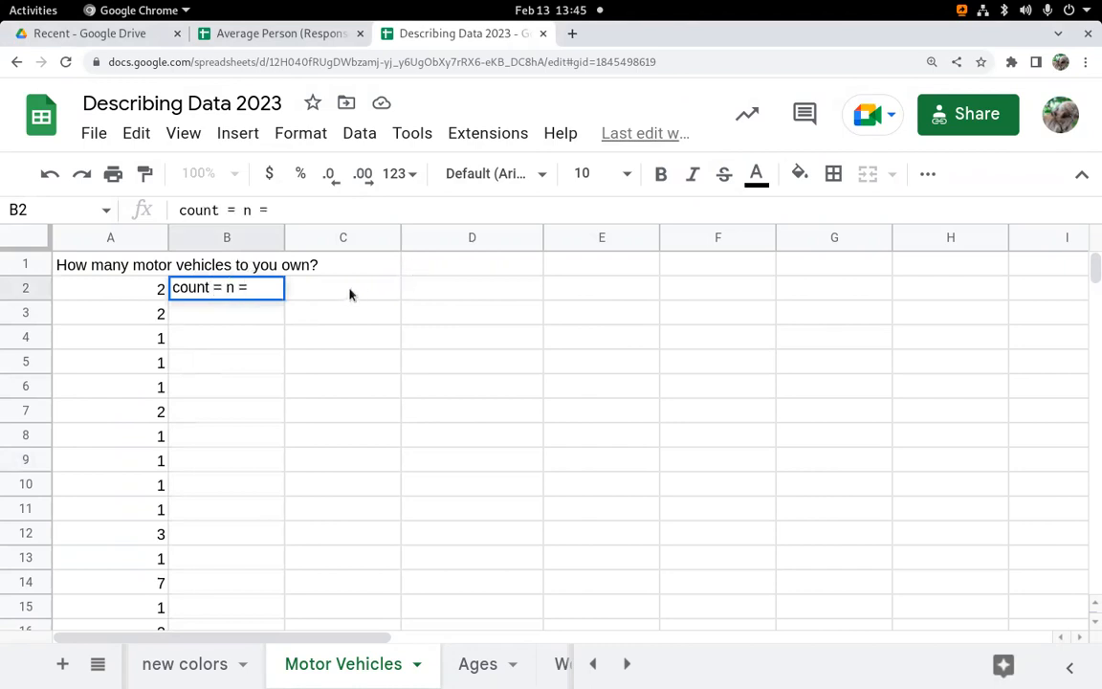
Step: Enter the formula =COUNT(A2:A207) in cell C2 to count the motor vehicle answers
click(350, 295)
text(=co)
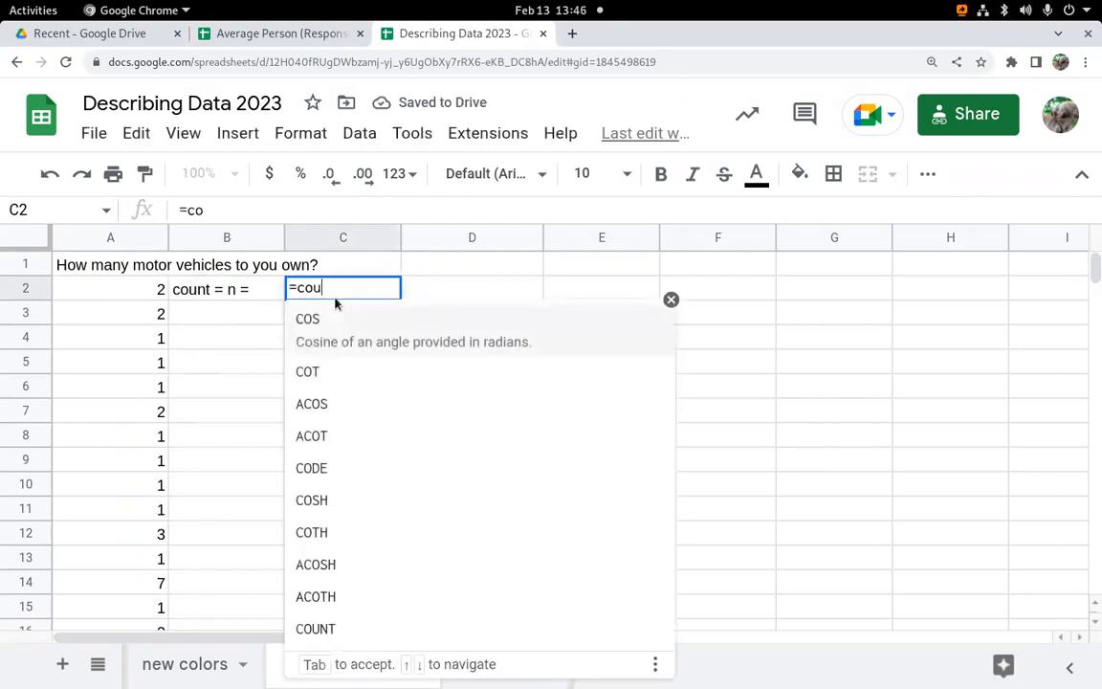
text(u)
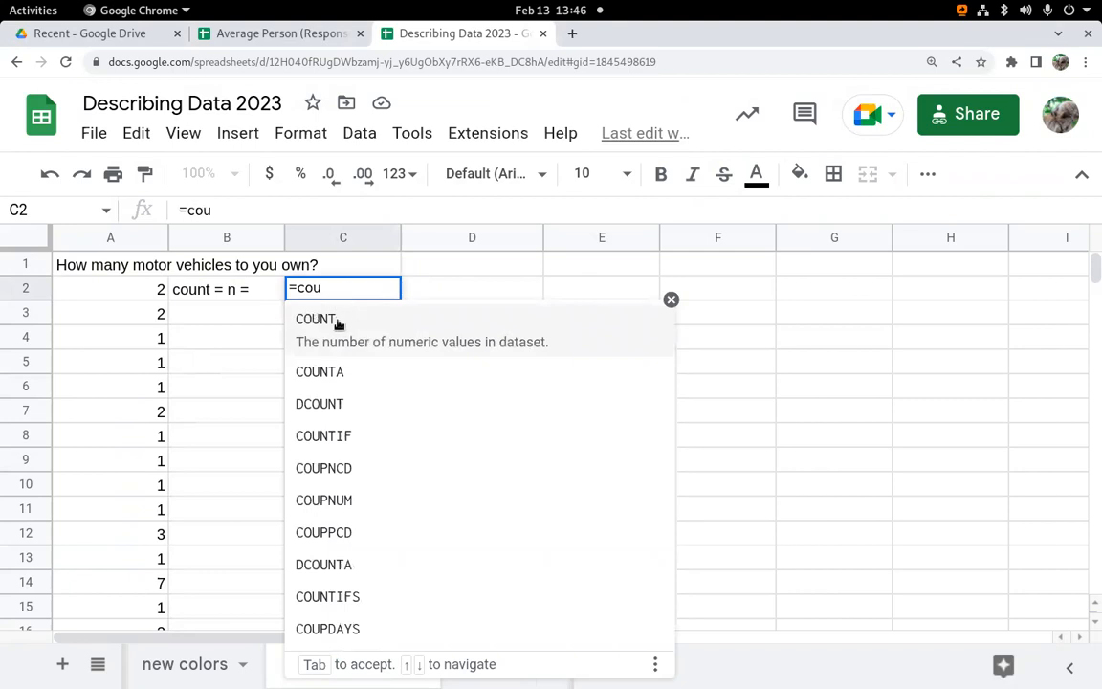
click(333, 319)
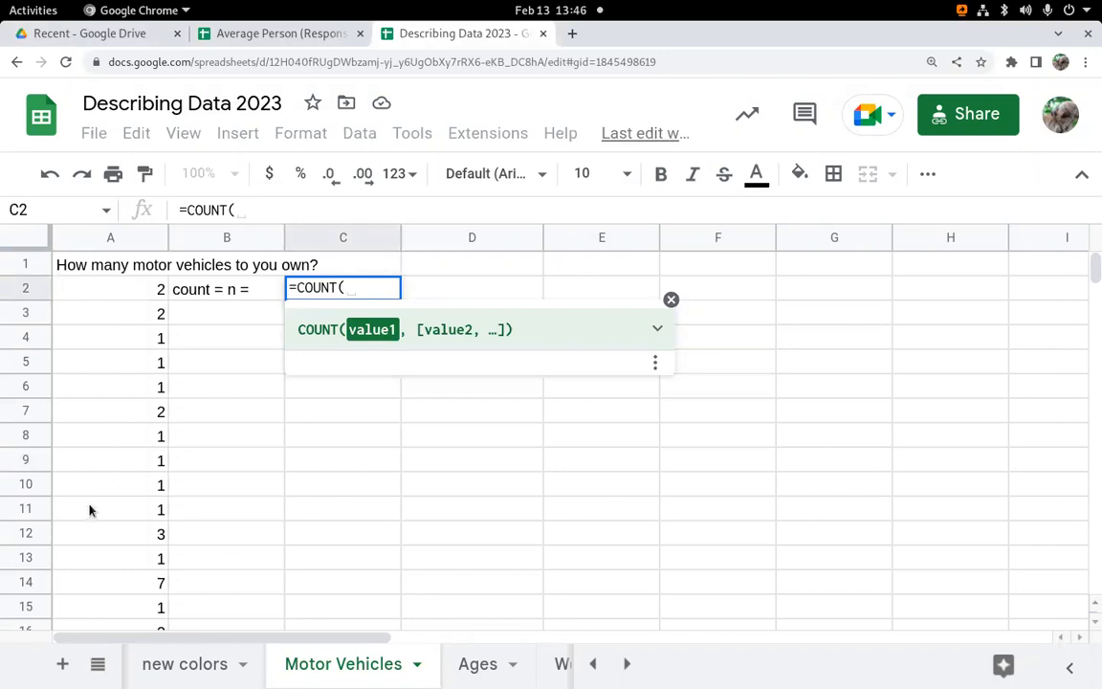
click(100, 241)
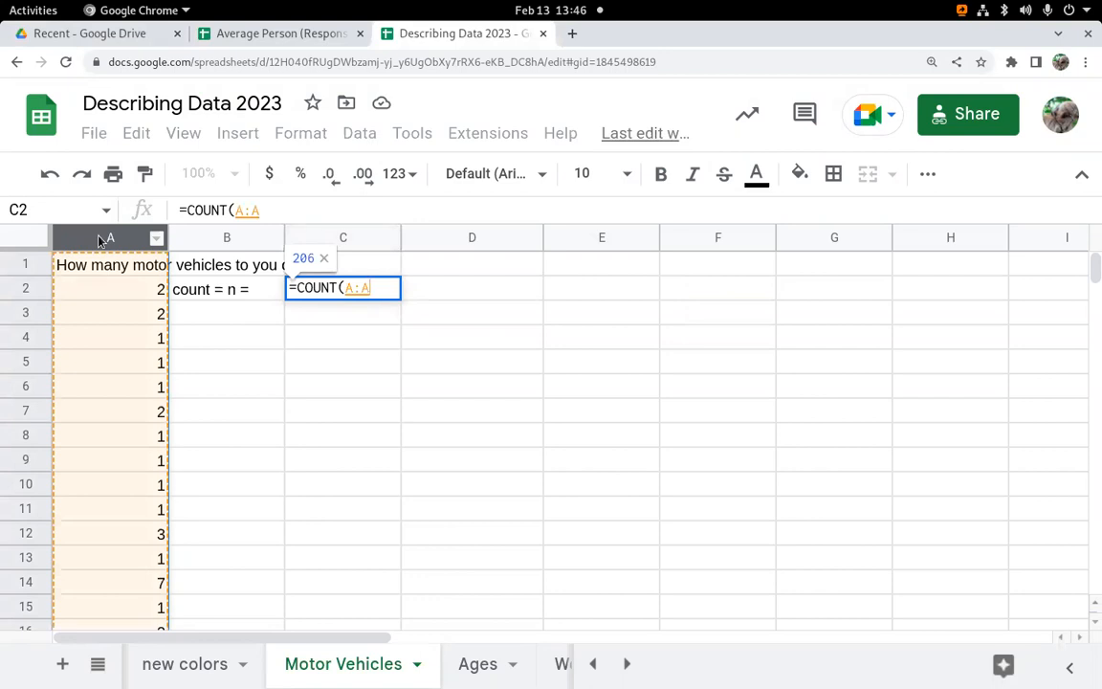
click(141, 297)
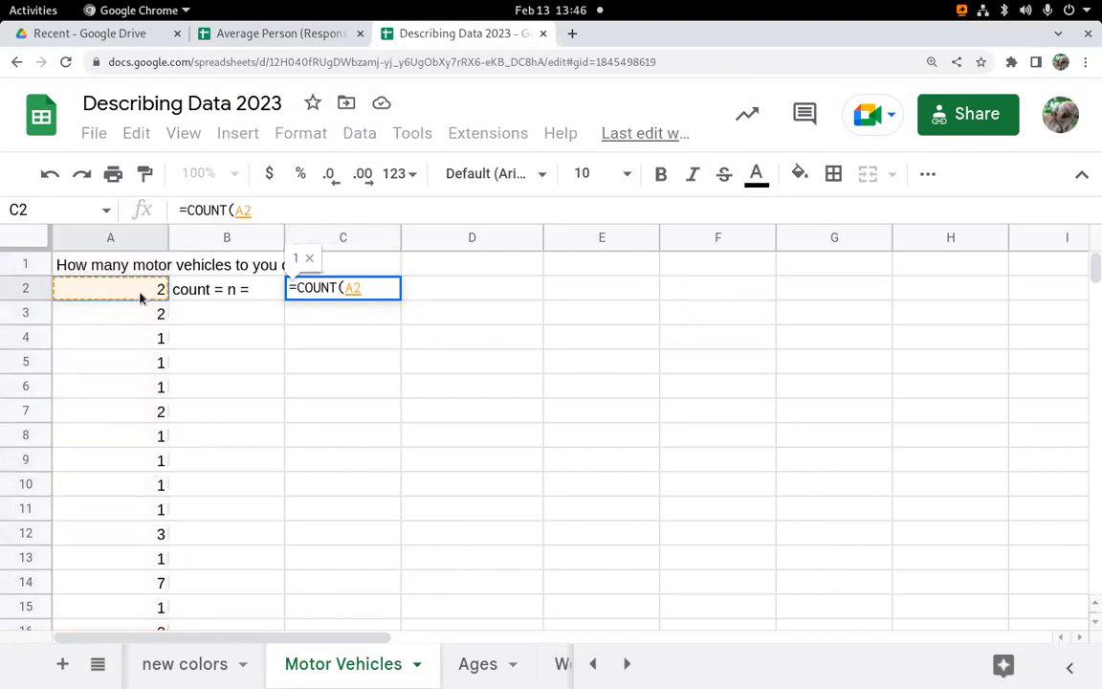
key(ctrl+shift+Down)
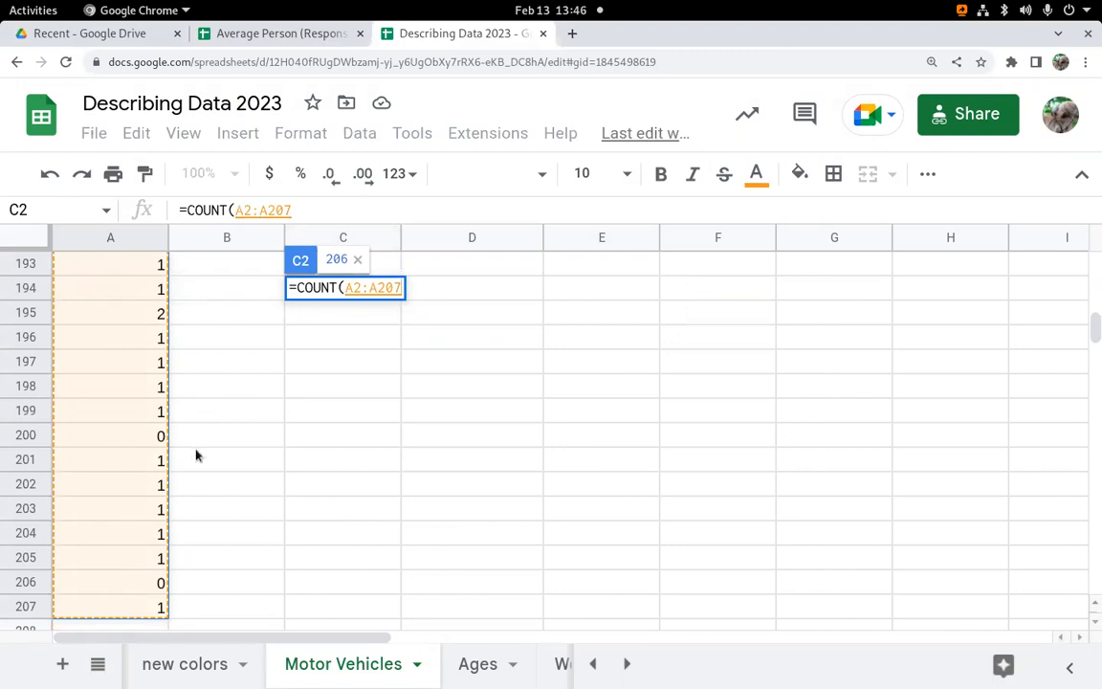
scroll(135, 488, down, 2)
scroll(131, 452, up, 6)
scroll(133, 402, up, 5)
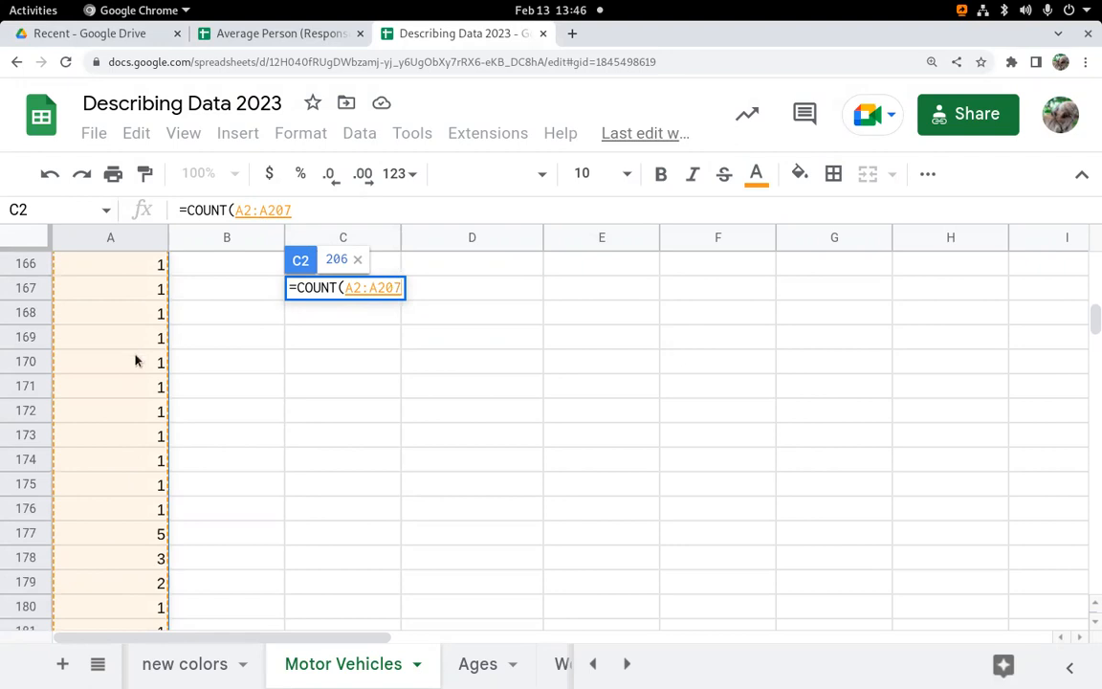
scroll(135, 362, down, 12)
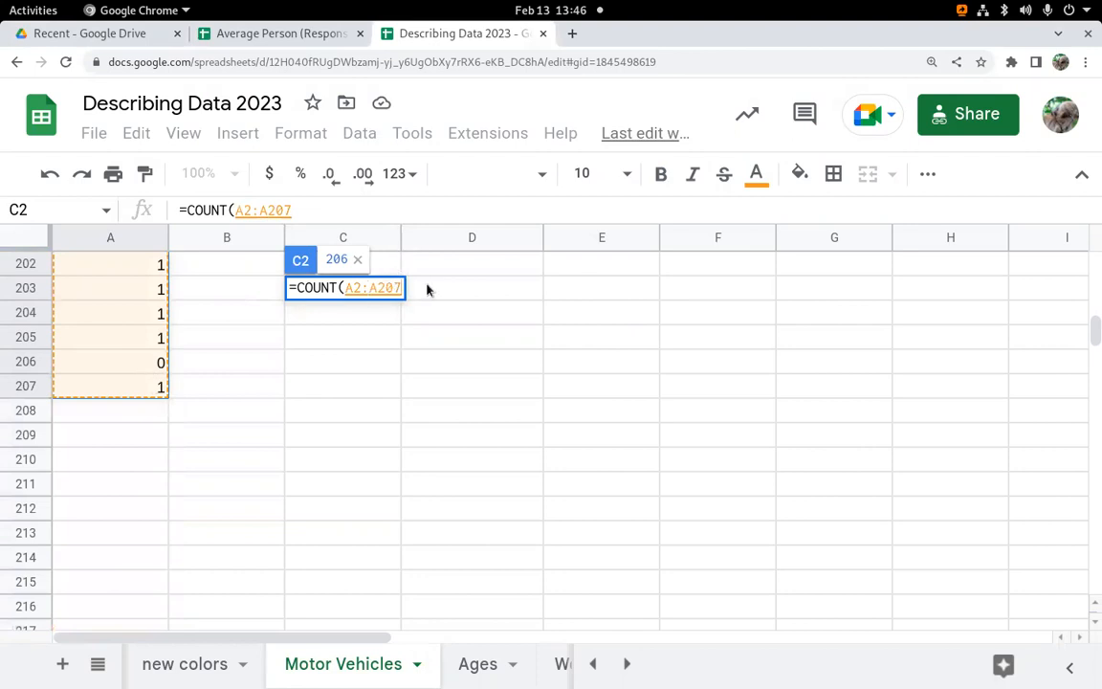
text())
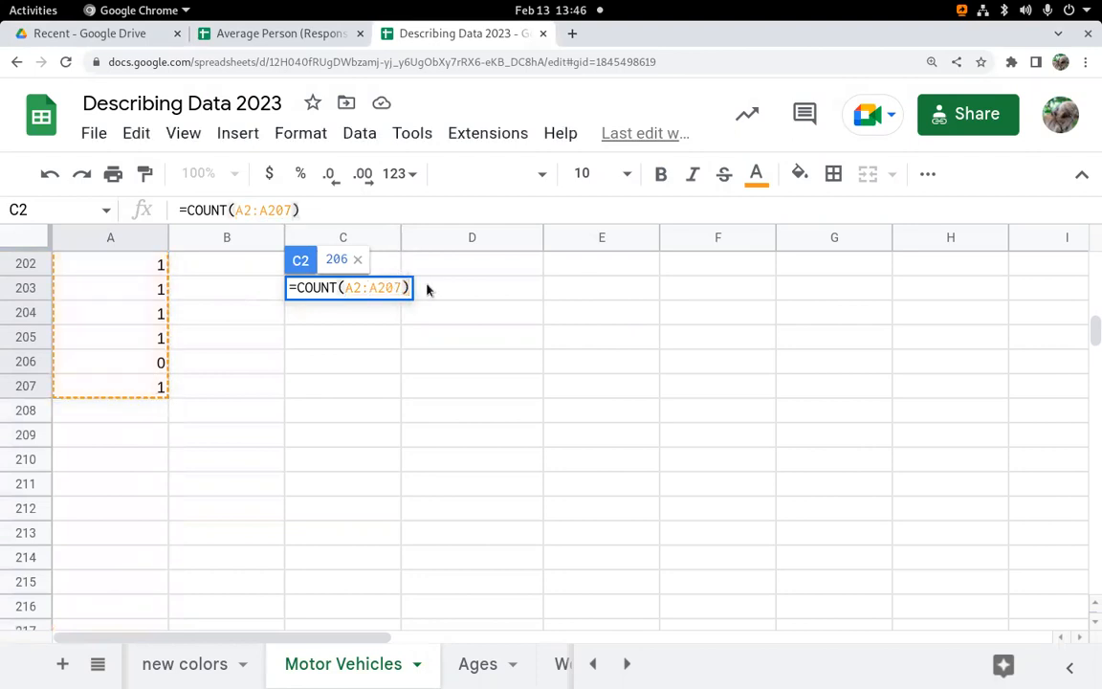
key(Return)
scroll(387, 335, up, 1)
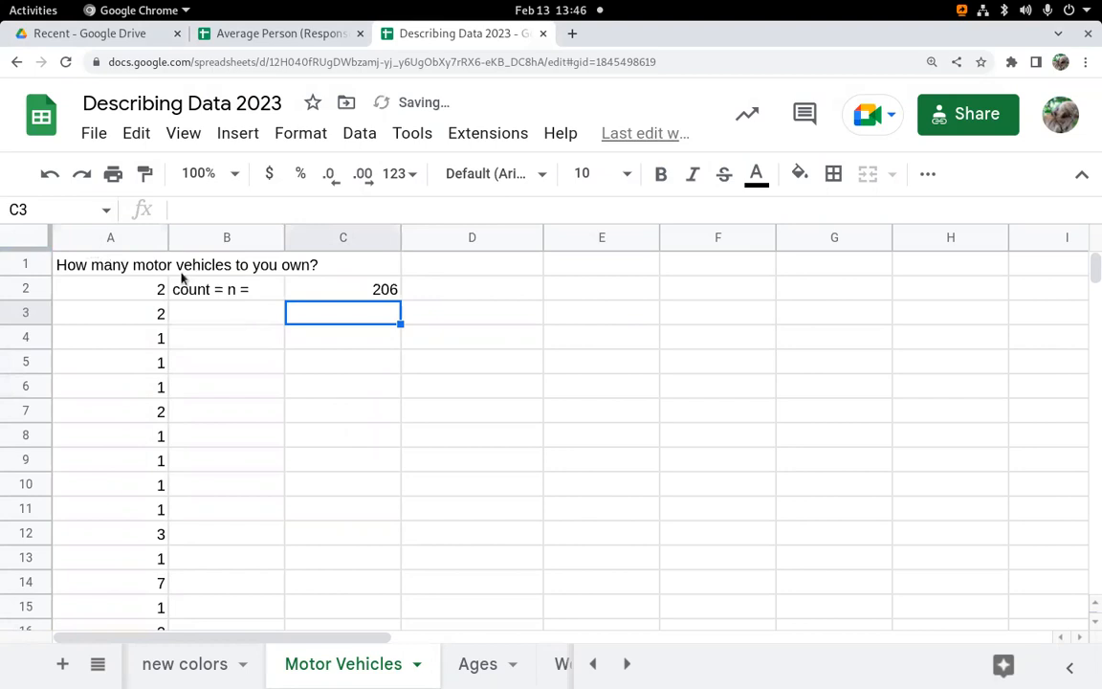
Step: Insert a chart from all of column A on the Motor Vehicles sheet and zoom out to see it whole
click(111, 239)
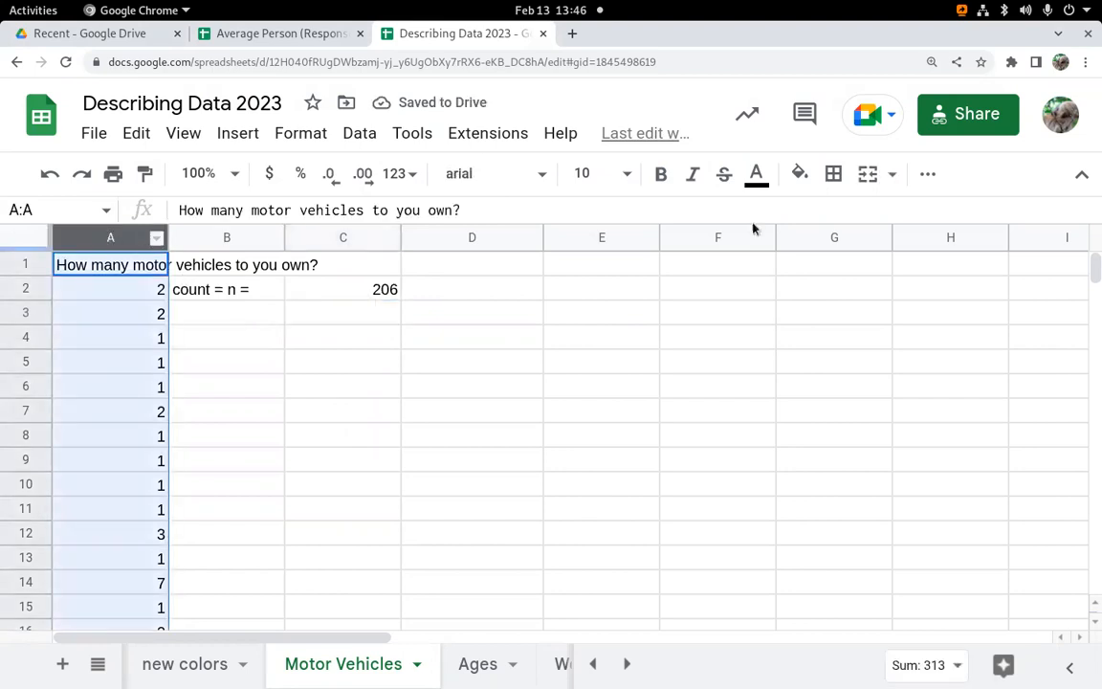
click(928, 176)
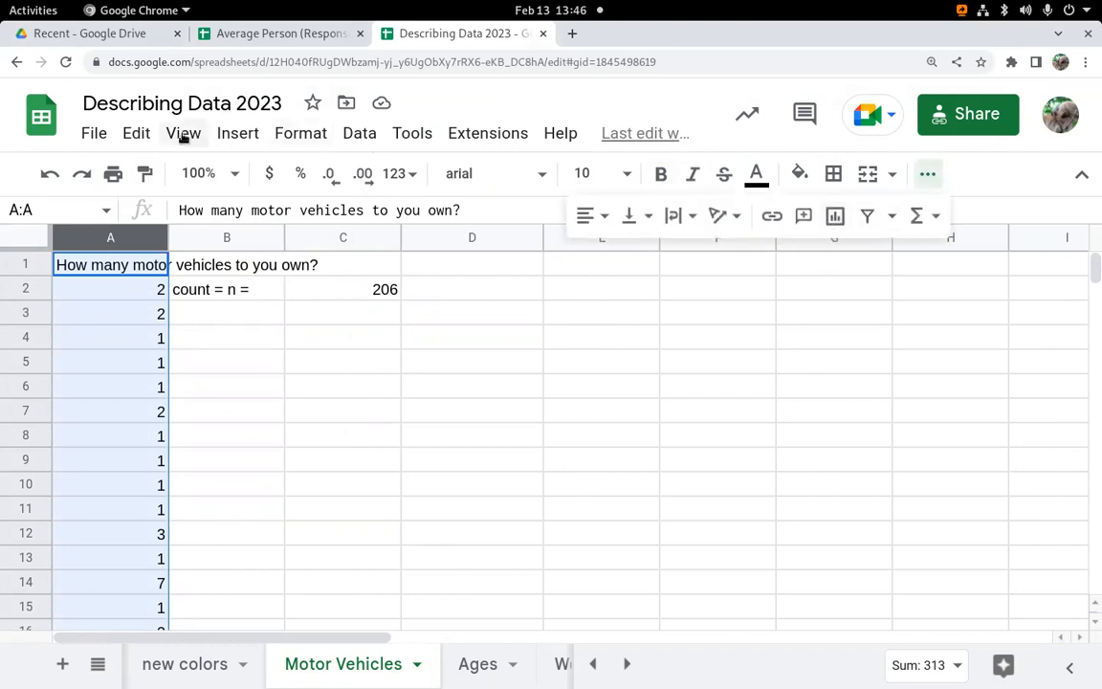
click(246, 135)
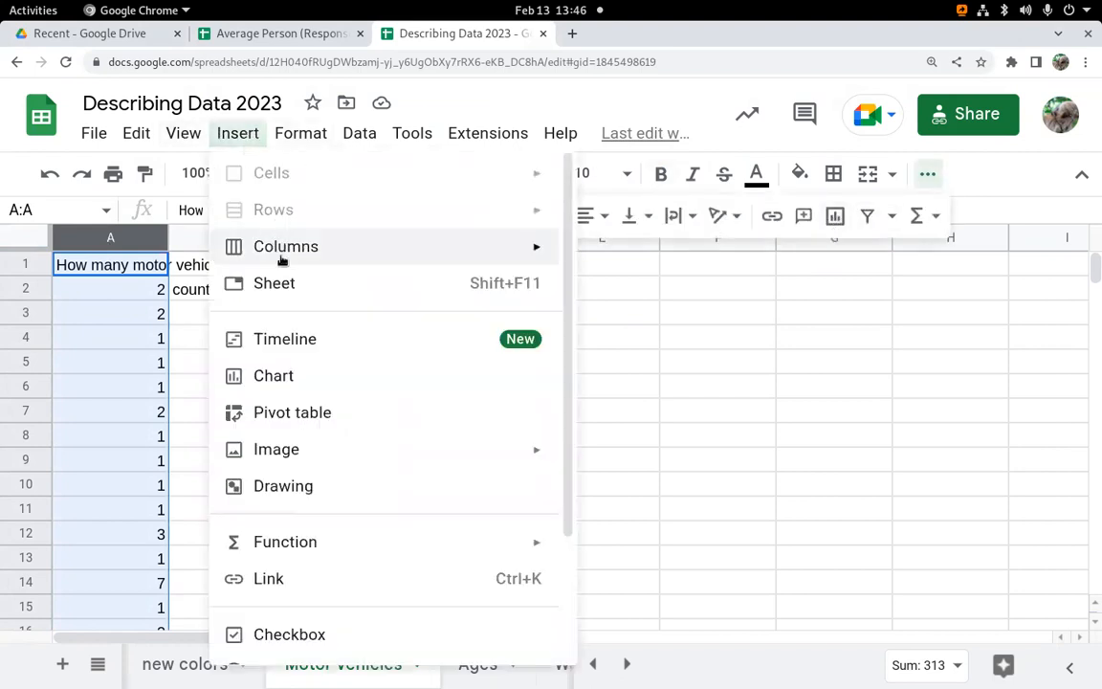
click(295, 382)
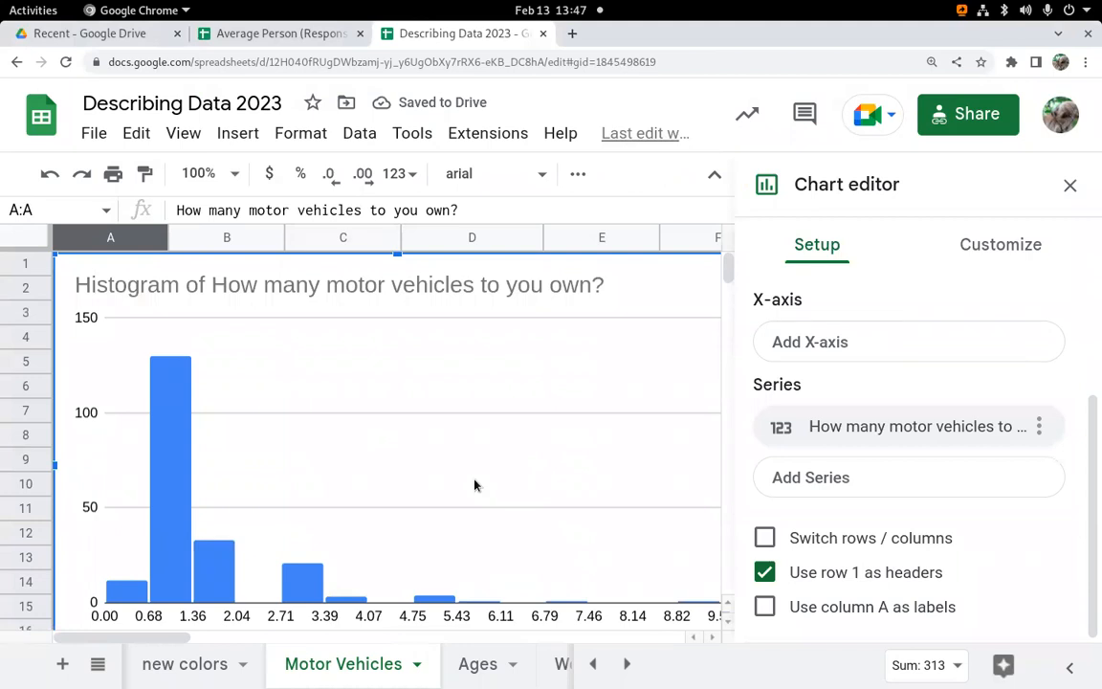
key(ctrl+minus)
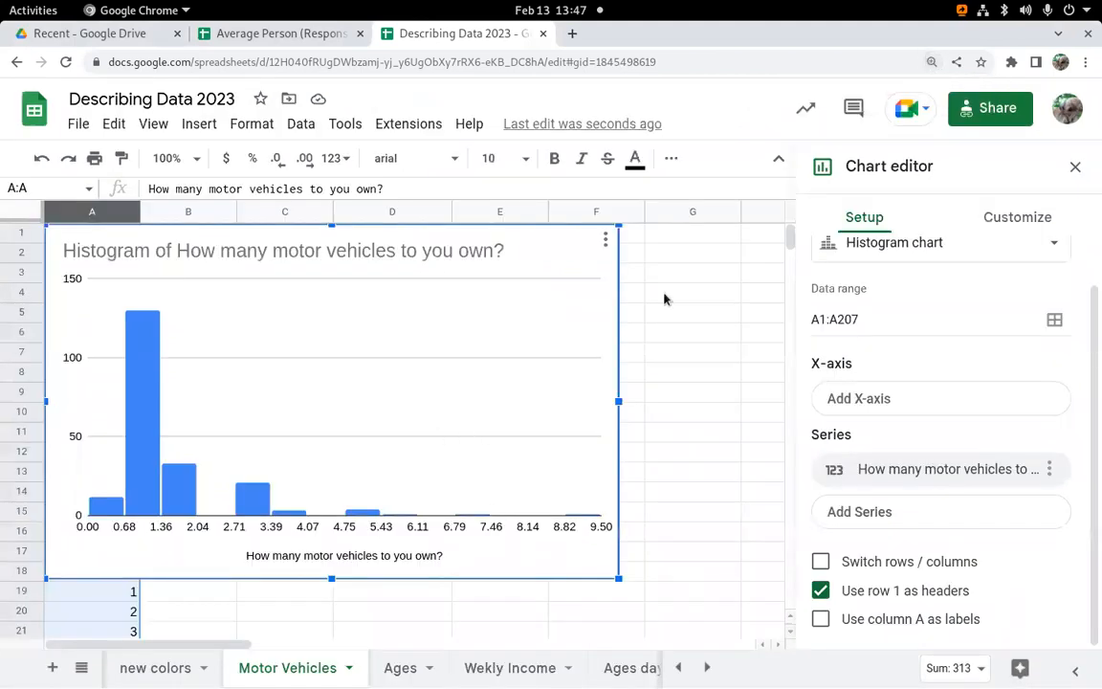
Step: Try the suggested column chart type on the motor vehicles chart and delete the chart
click(879, 251)
click(874, 360)
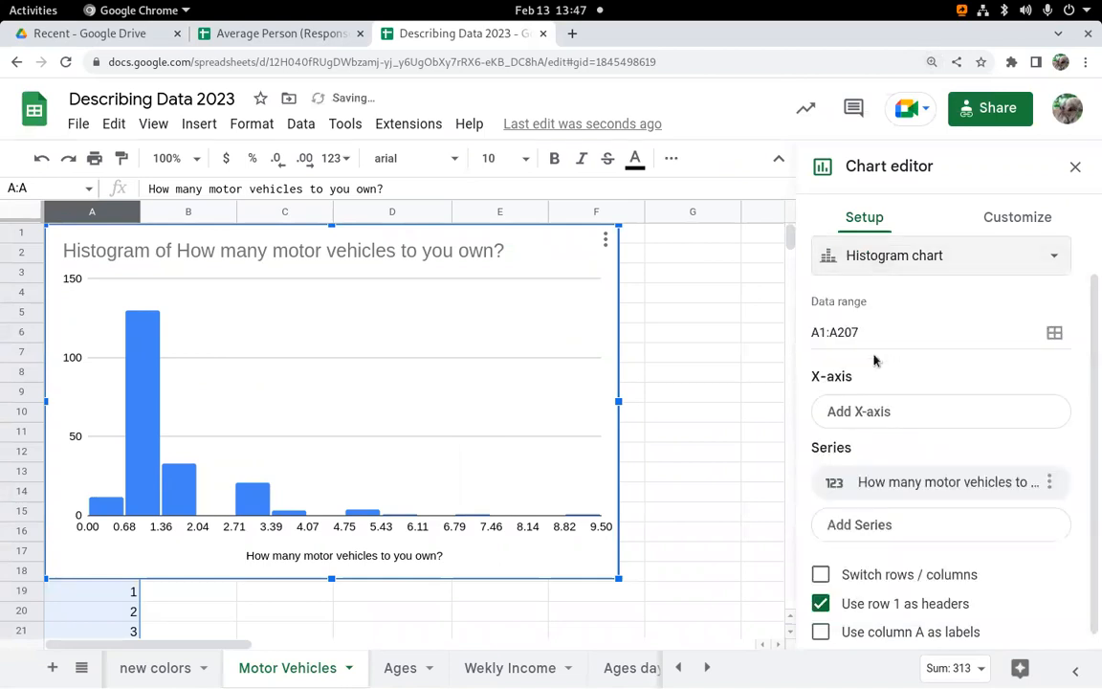
click(878, 254)
click(1033, 365)
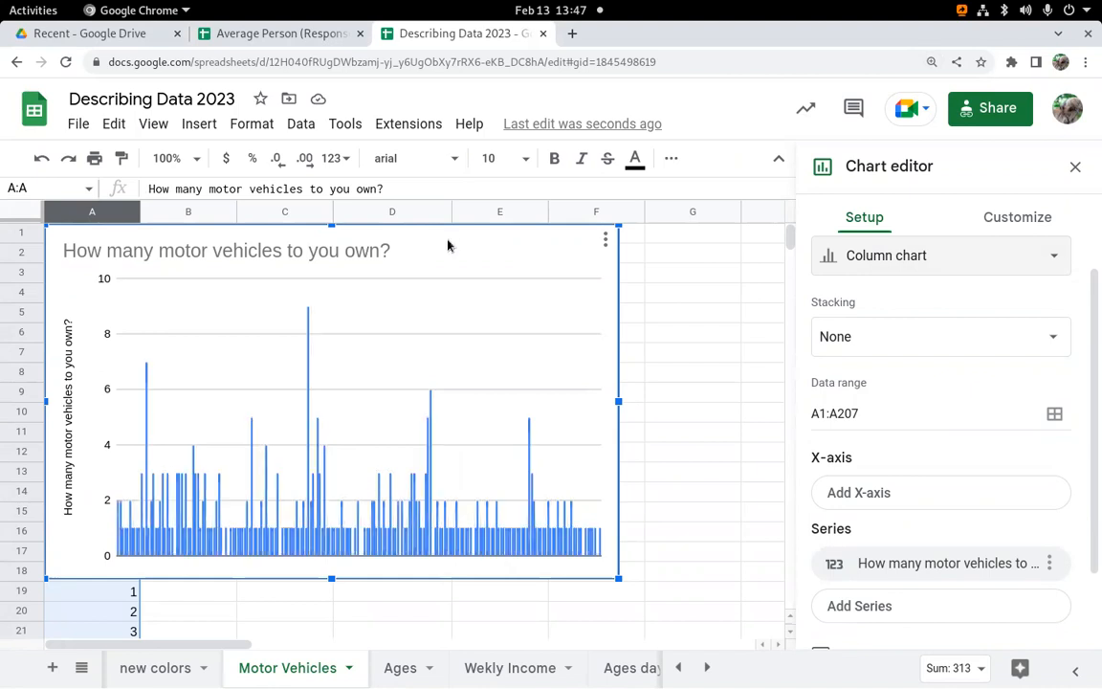
key(Delete)
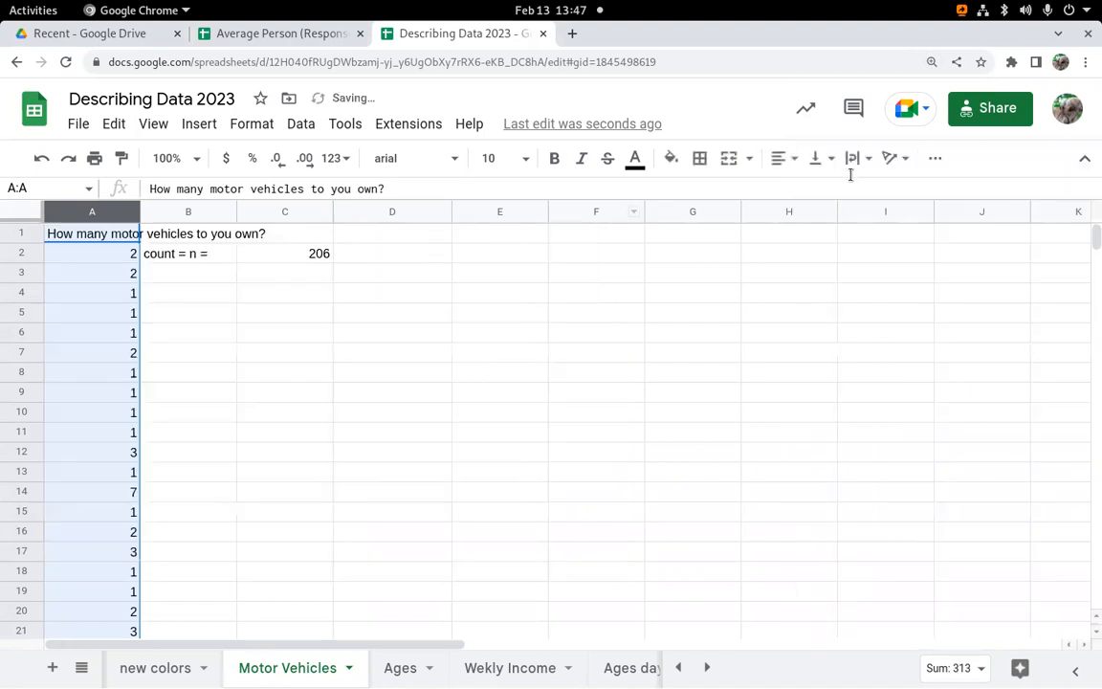
Step: Insert a new chart from column A and change its type to the suggested column chart
click(936, 159)
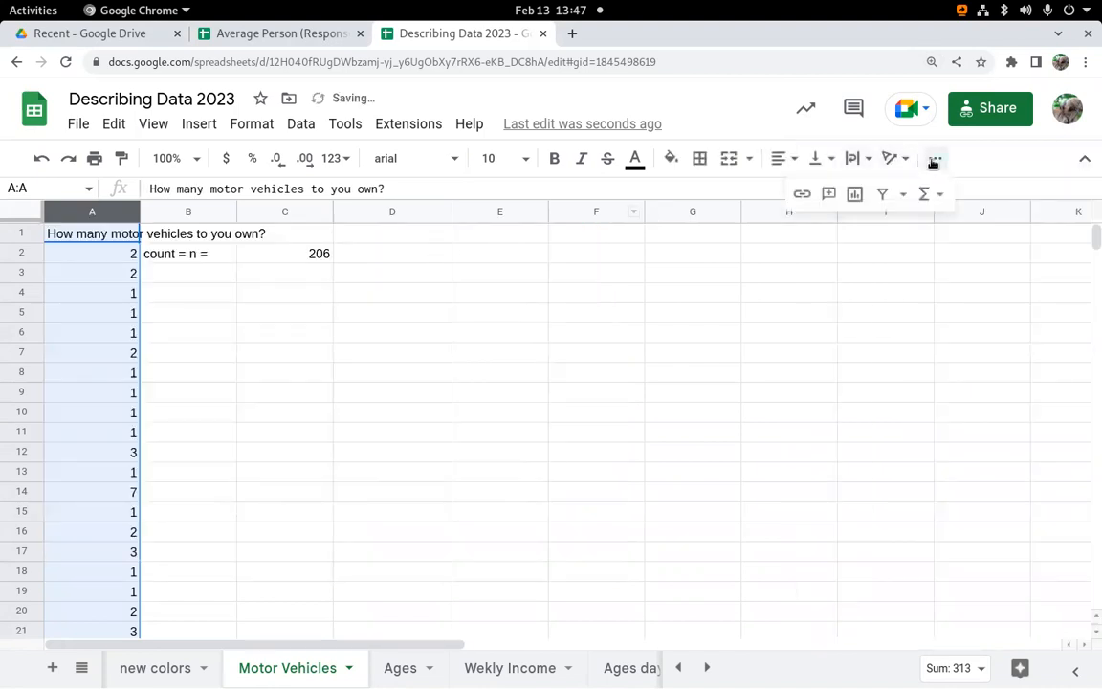
click(854, 194)
click(910, 256)
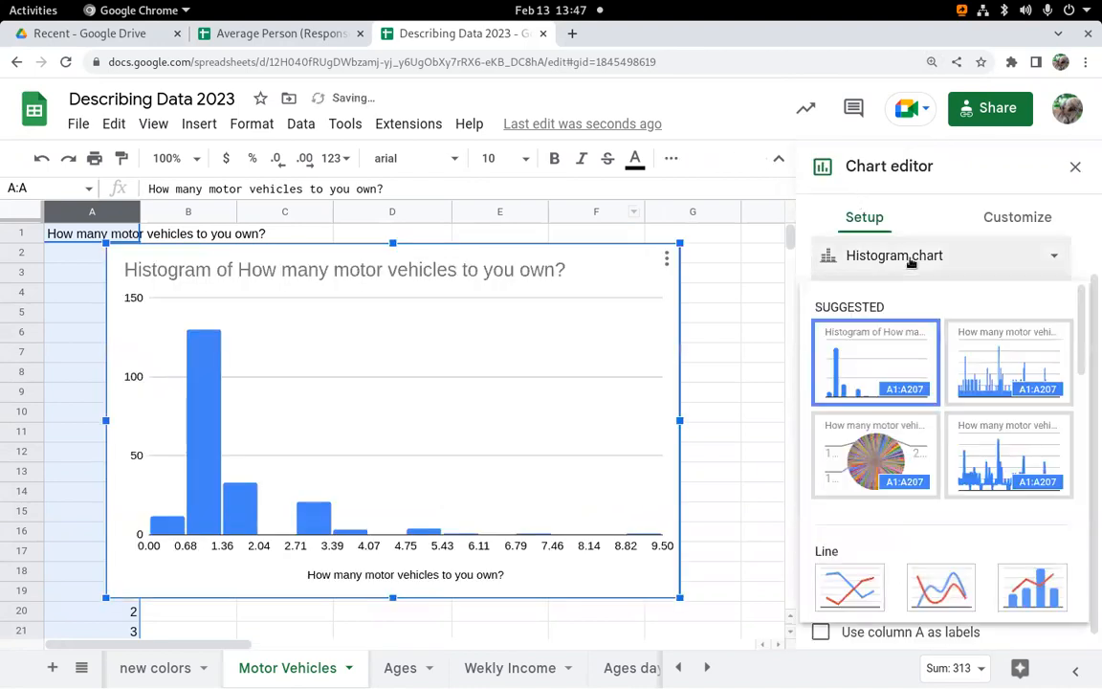
click(1011, 352)
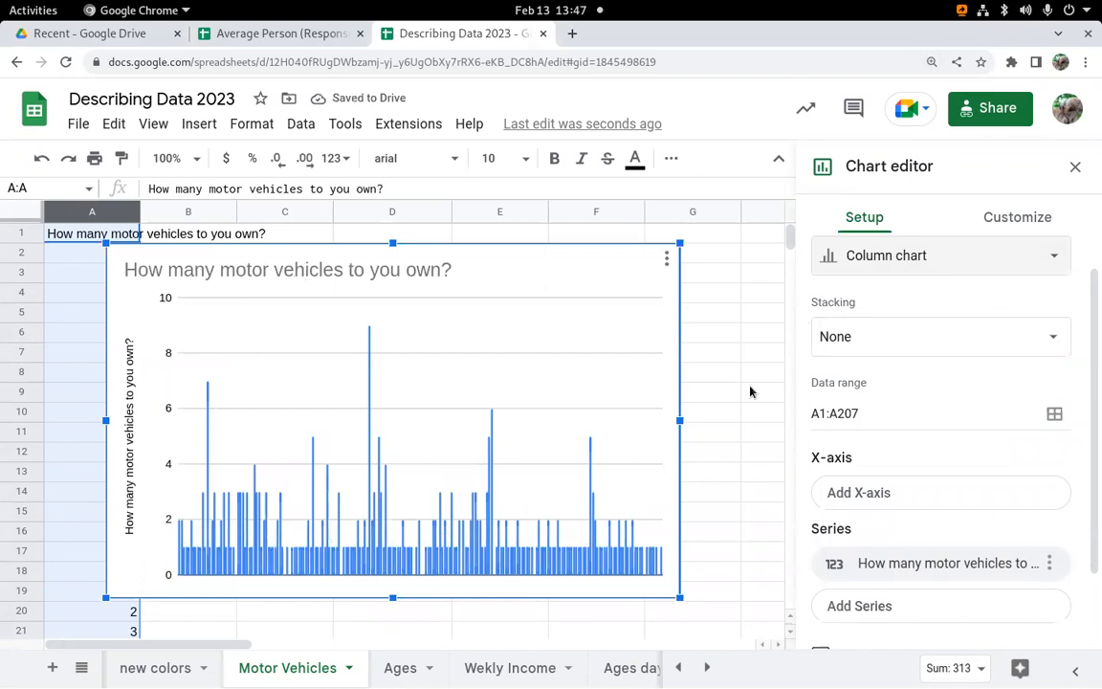
Step: Try the suggested pie chart for the motor vehicles data and change the chart type to the suggested histogram
click(899, 258)
click(895, 455)
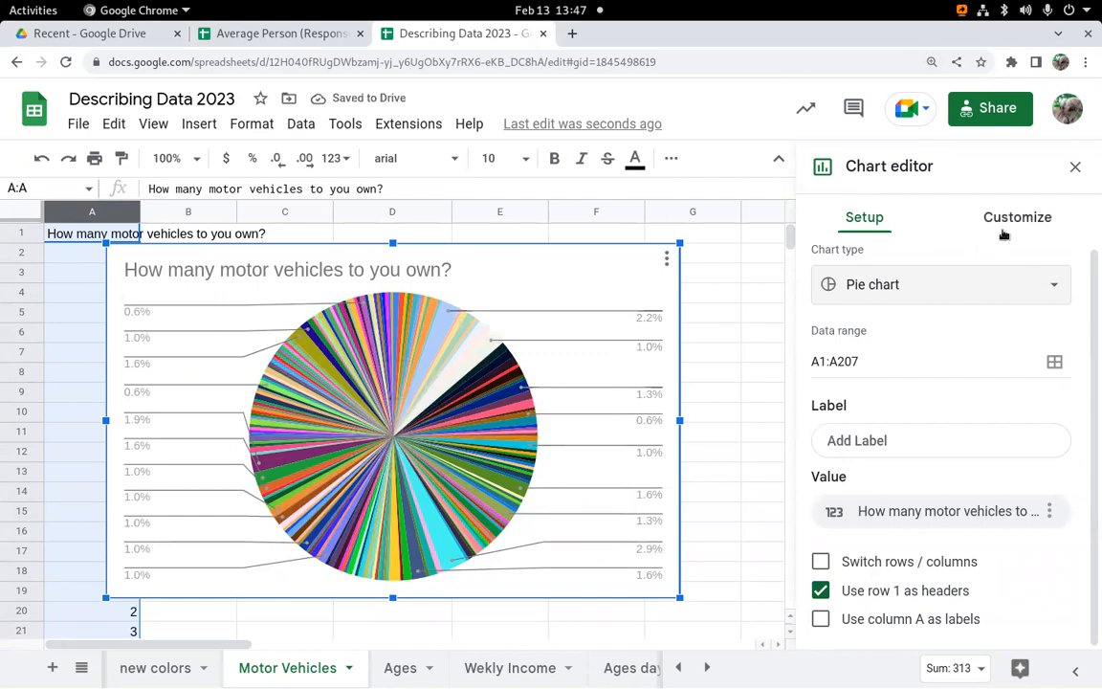
click(992, 296)
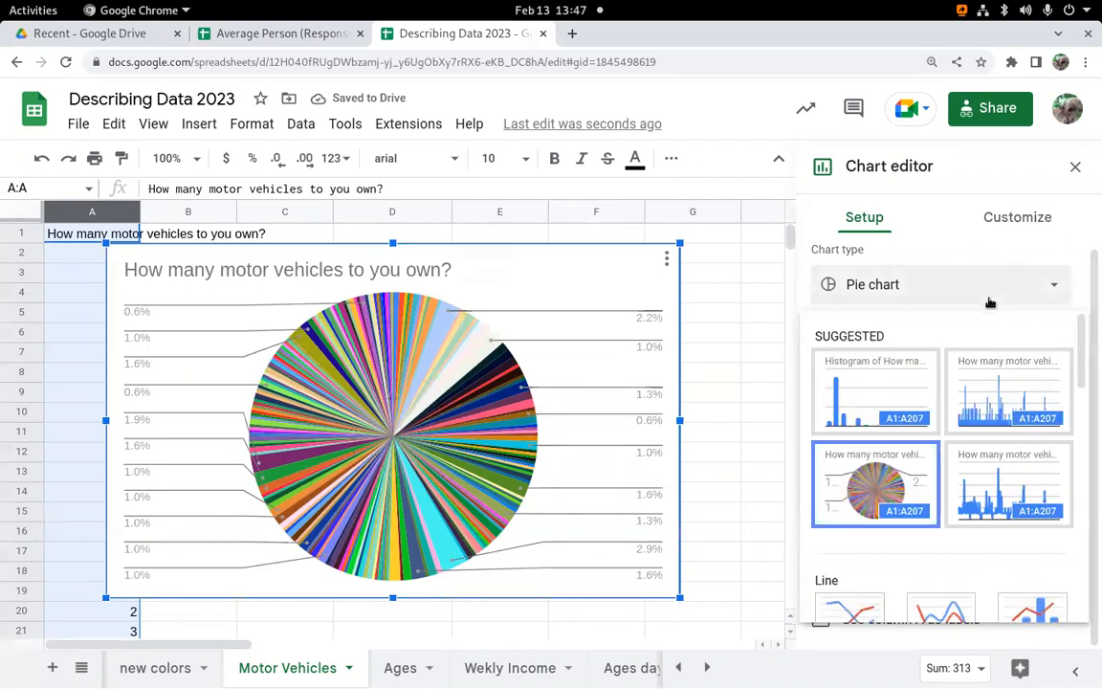
click(870, 387)
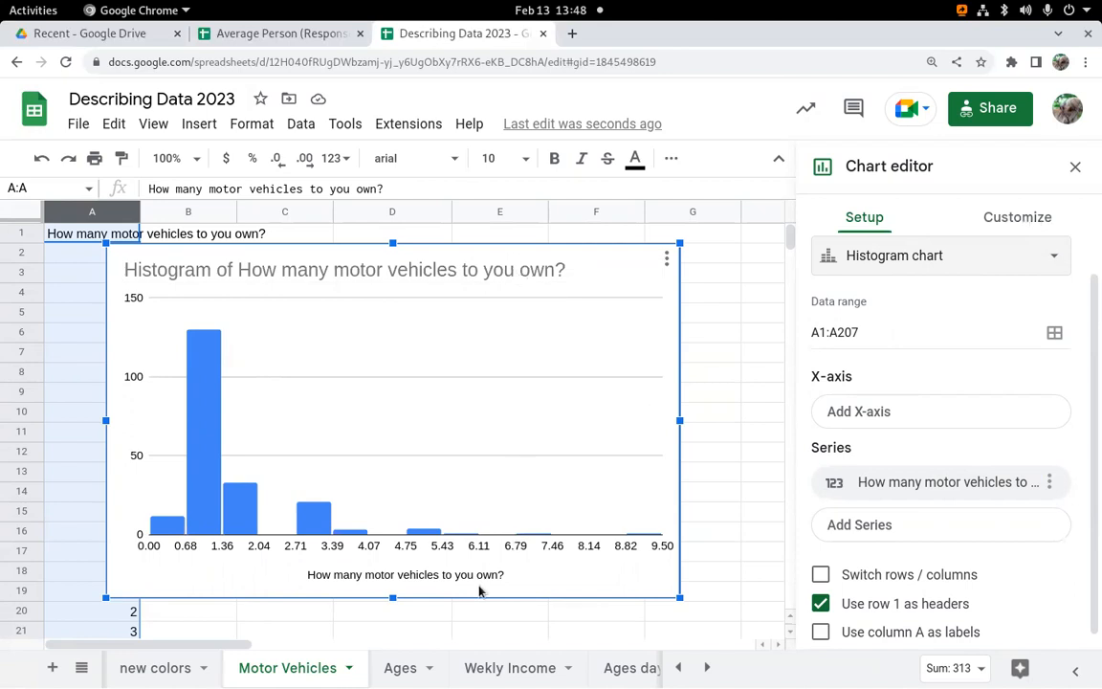
Step: Set the bucket size of the motor vehicles histogram to 1
click(1014, 219)
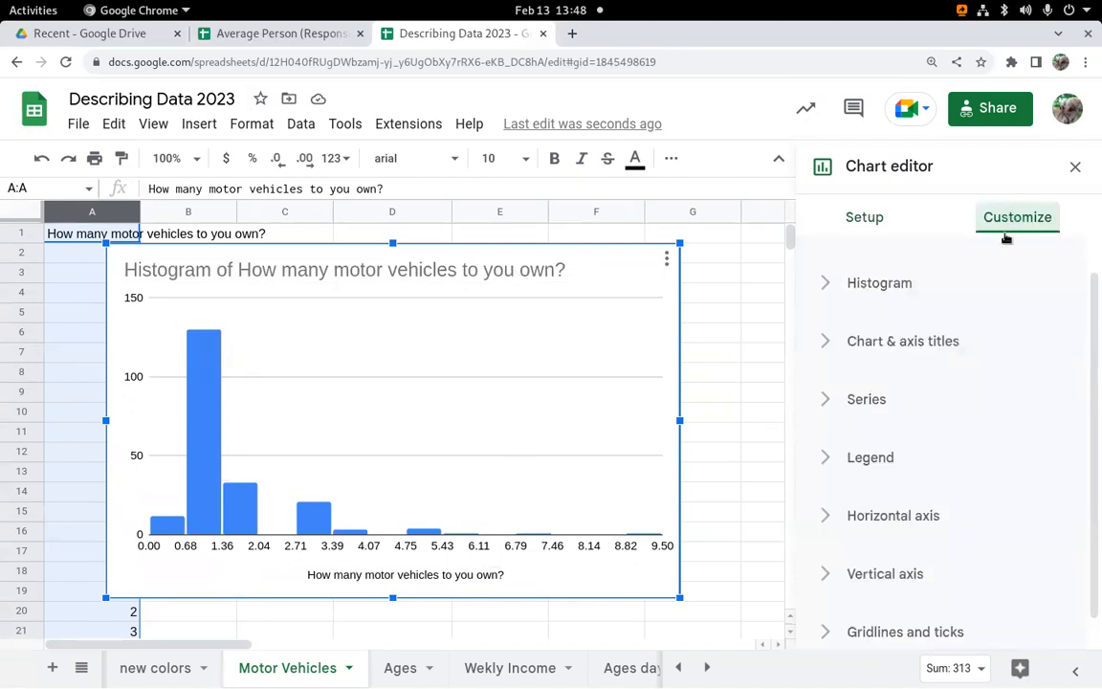
click(878, 283)
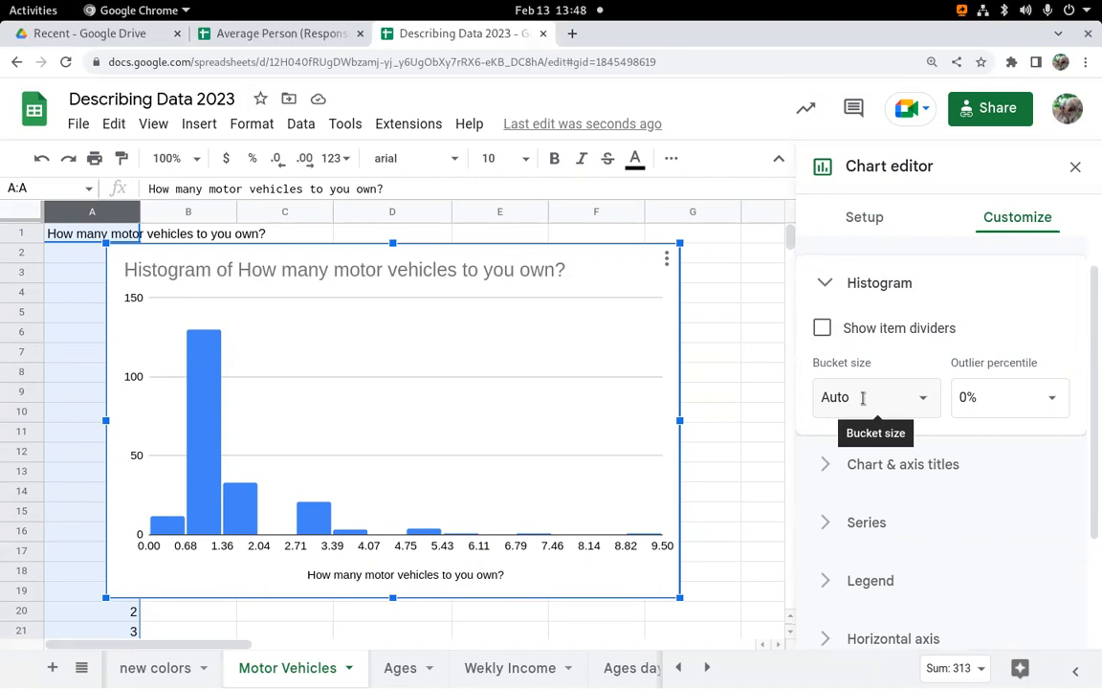
click(863, 398)
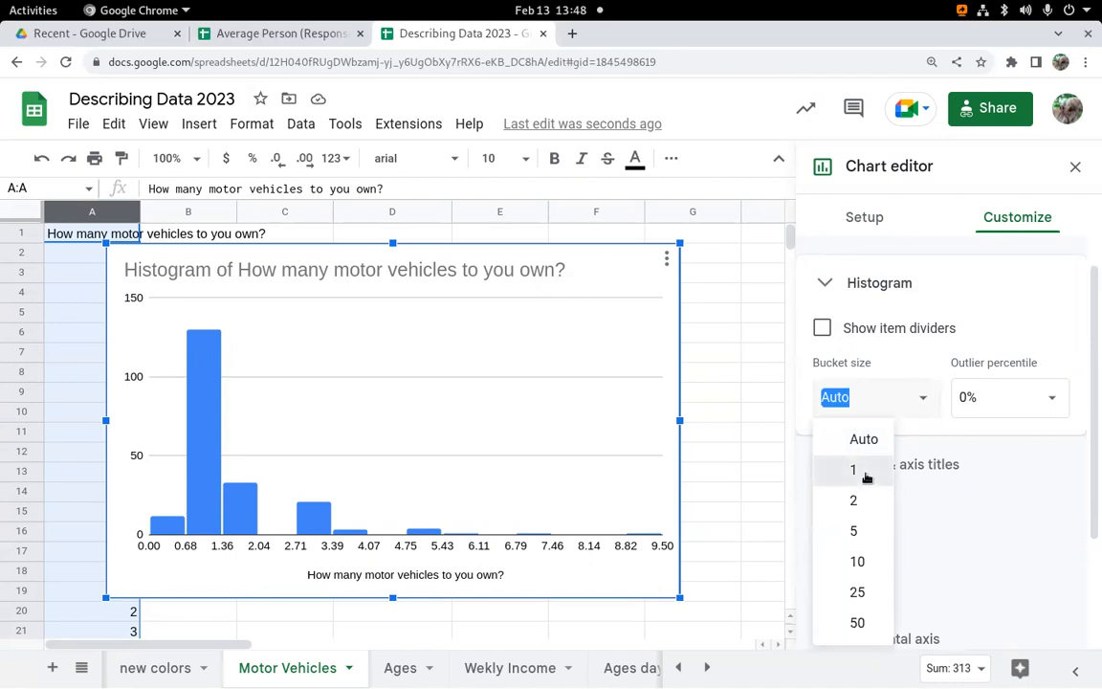
click(864, 471)
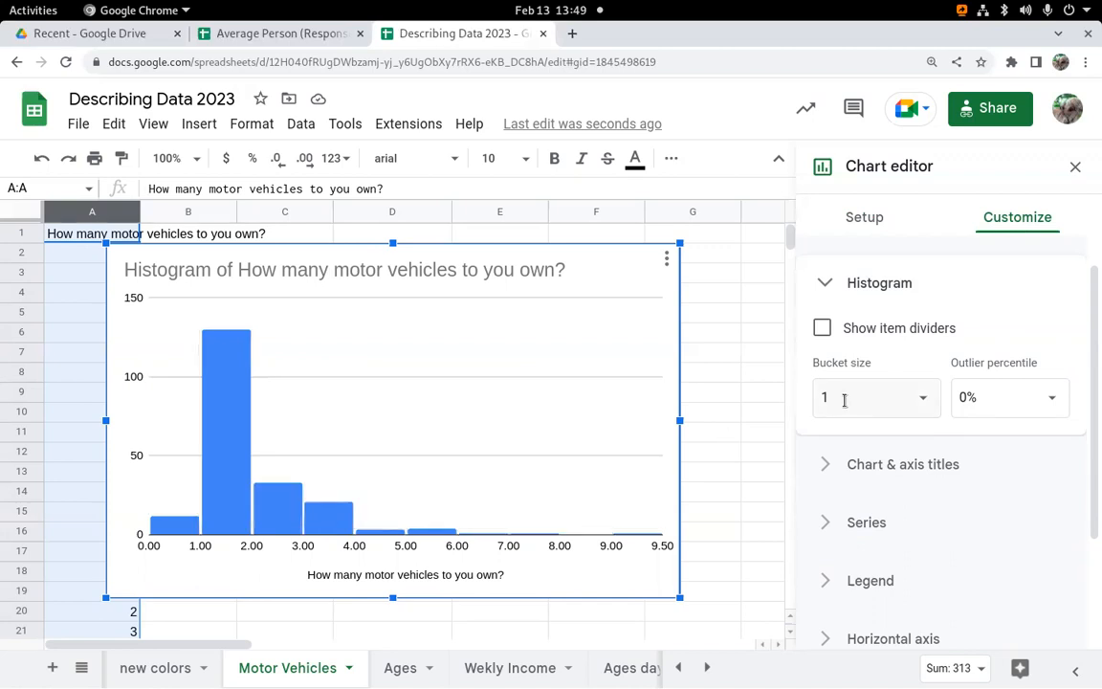
Step: Try bucket sizes of 1.5, 2, 5 and again 2 on the motor vehicles histogram and return it to 1
text(.5)
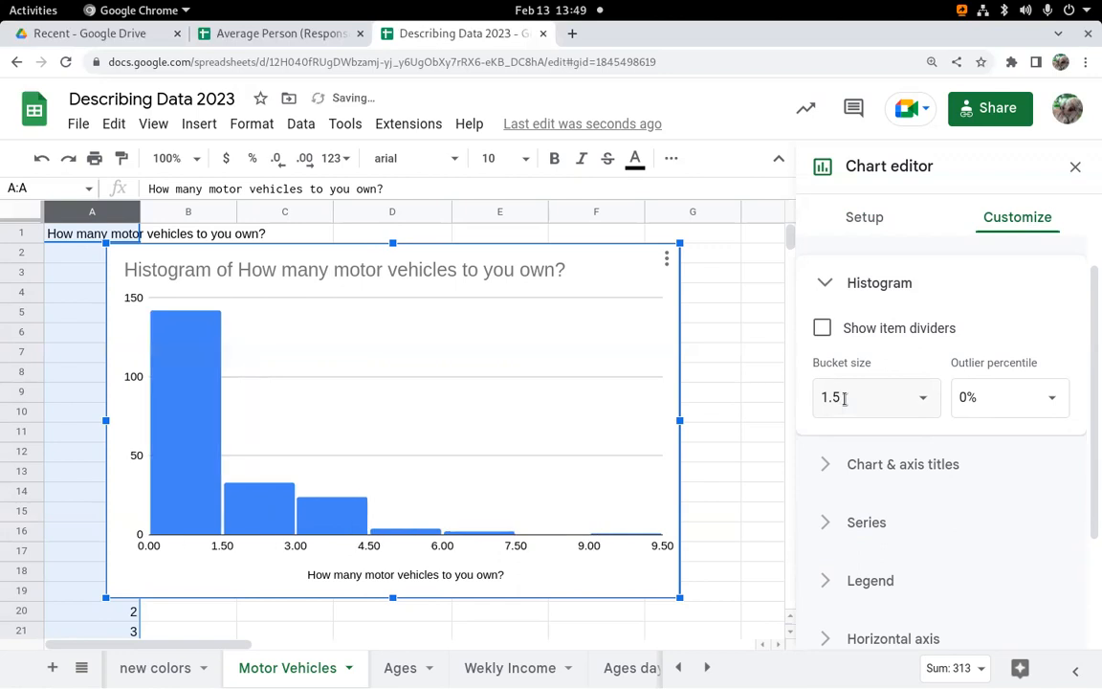
click(815, 394)
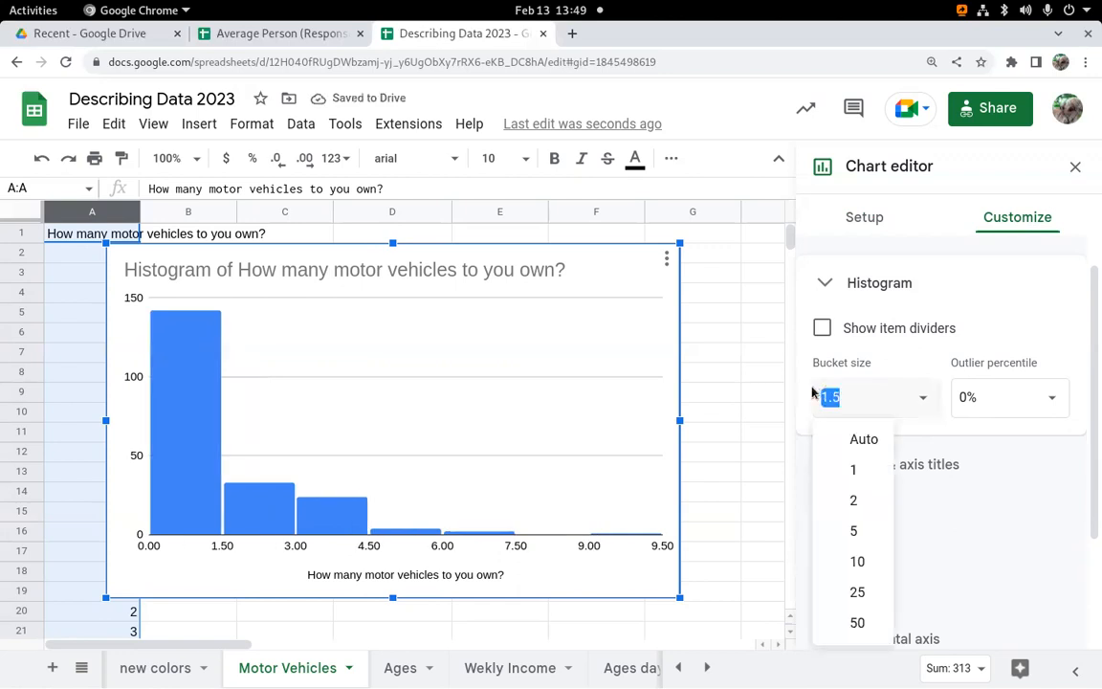
text(2)
key(Return)
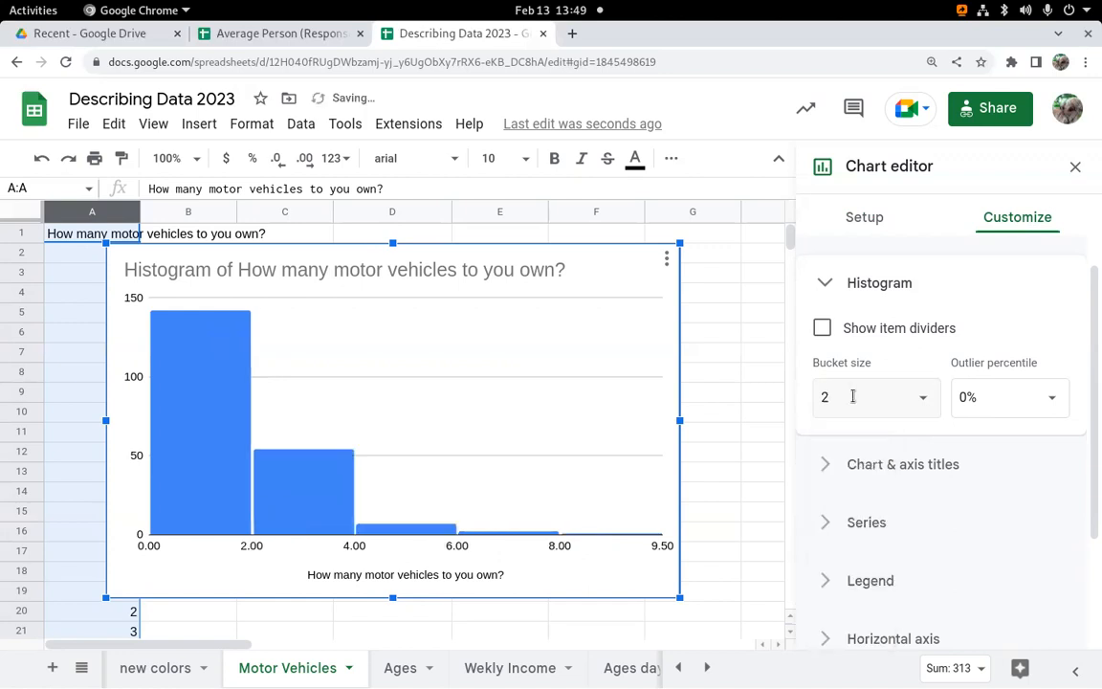
click(852, 396)
text(5)
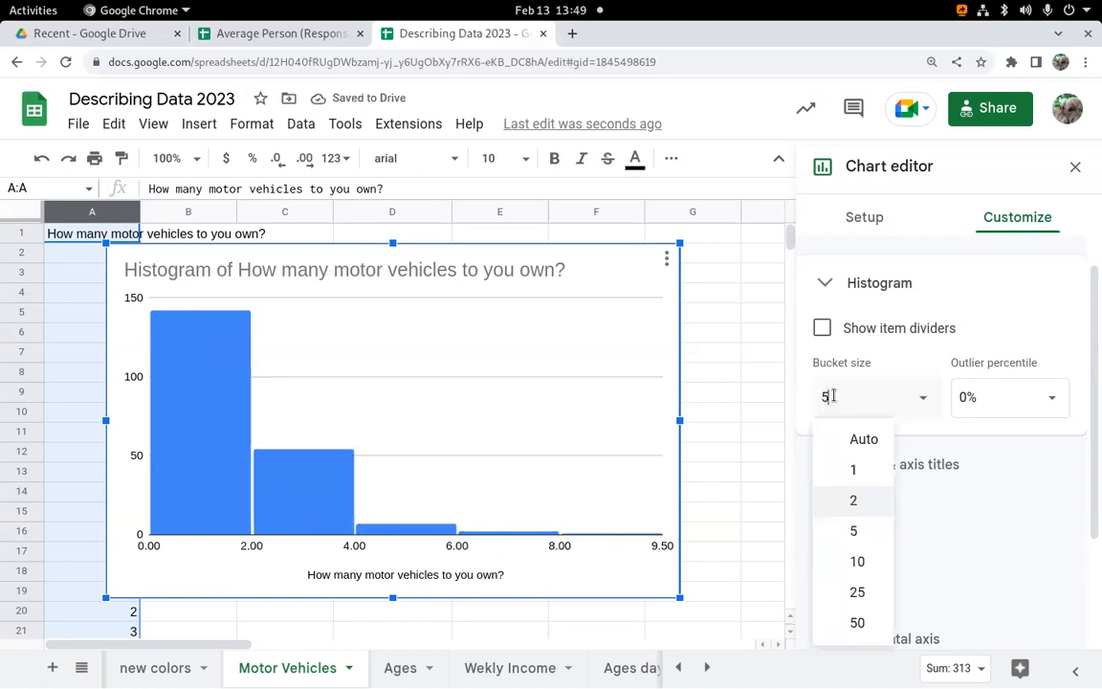
key(Return)
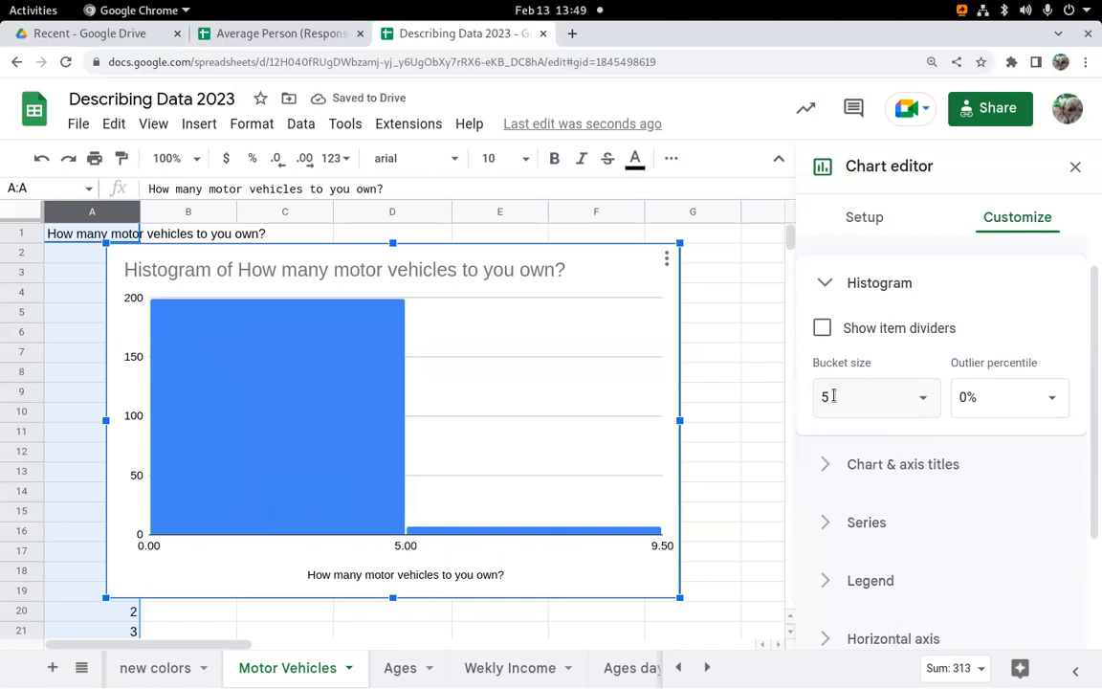
click(820, 398)
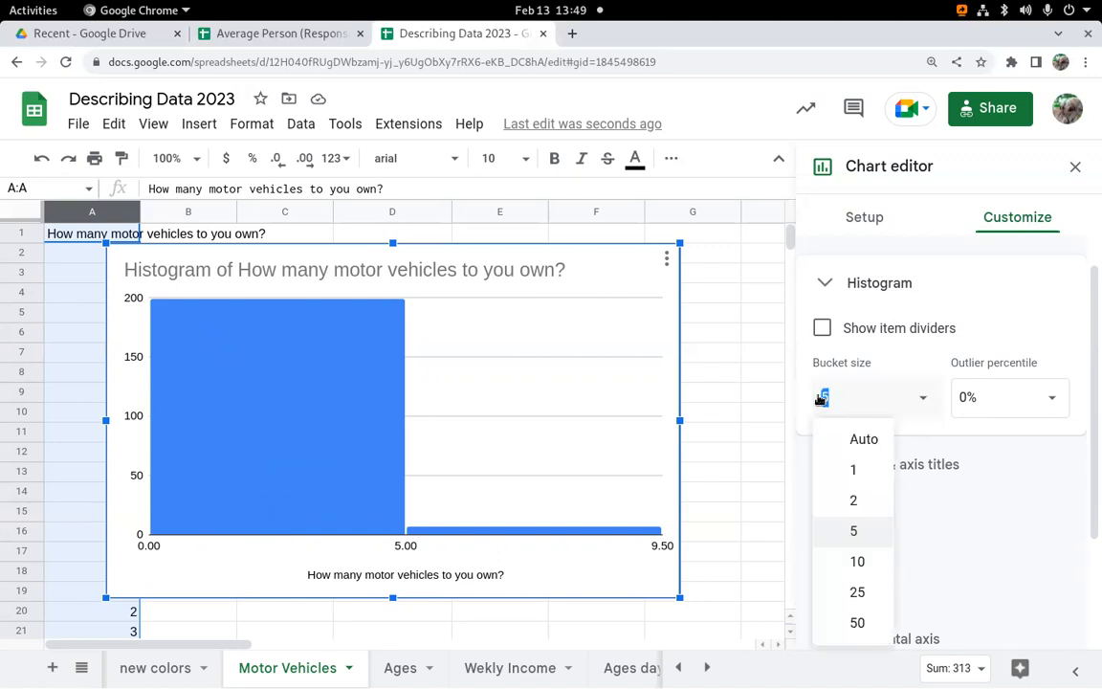
text(2)
key(Return)
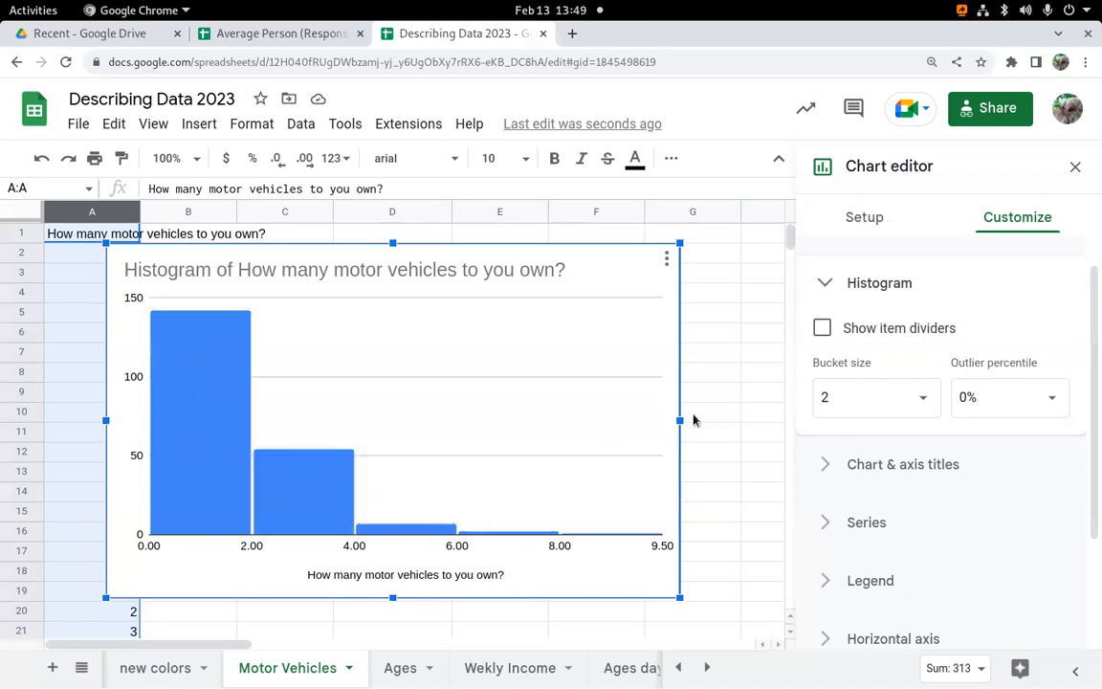
click(923, 396)
click(879, 470)
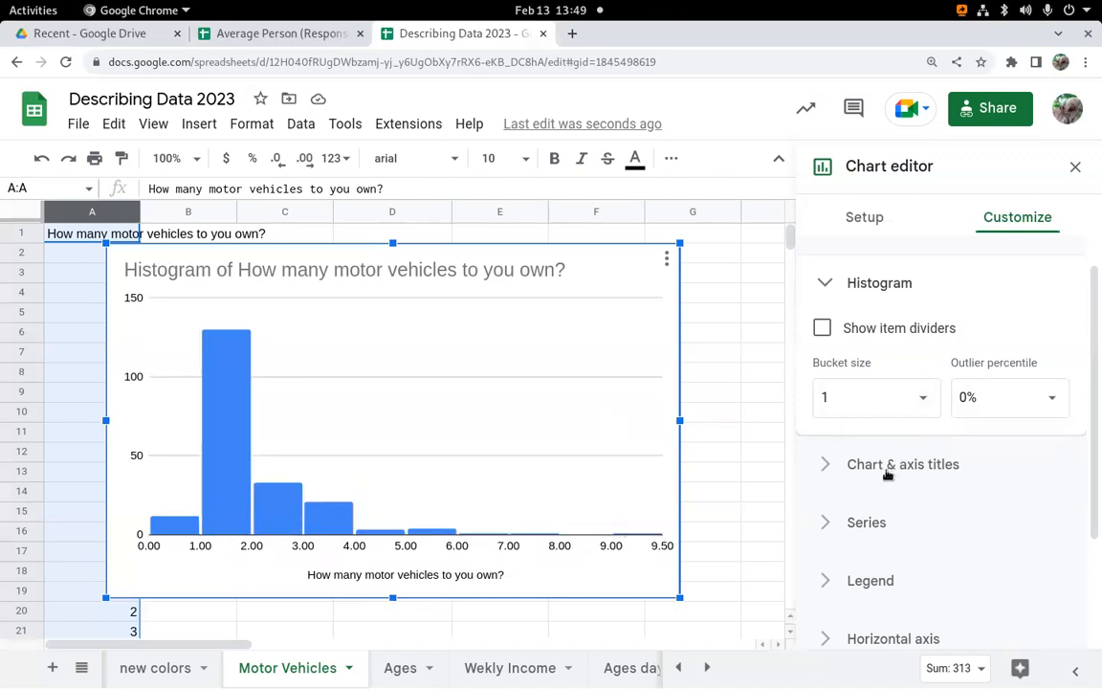
scroll(881, 482, down, 3)
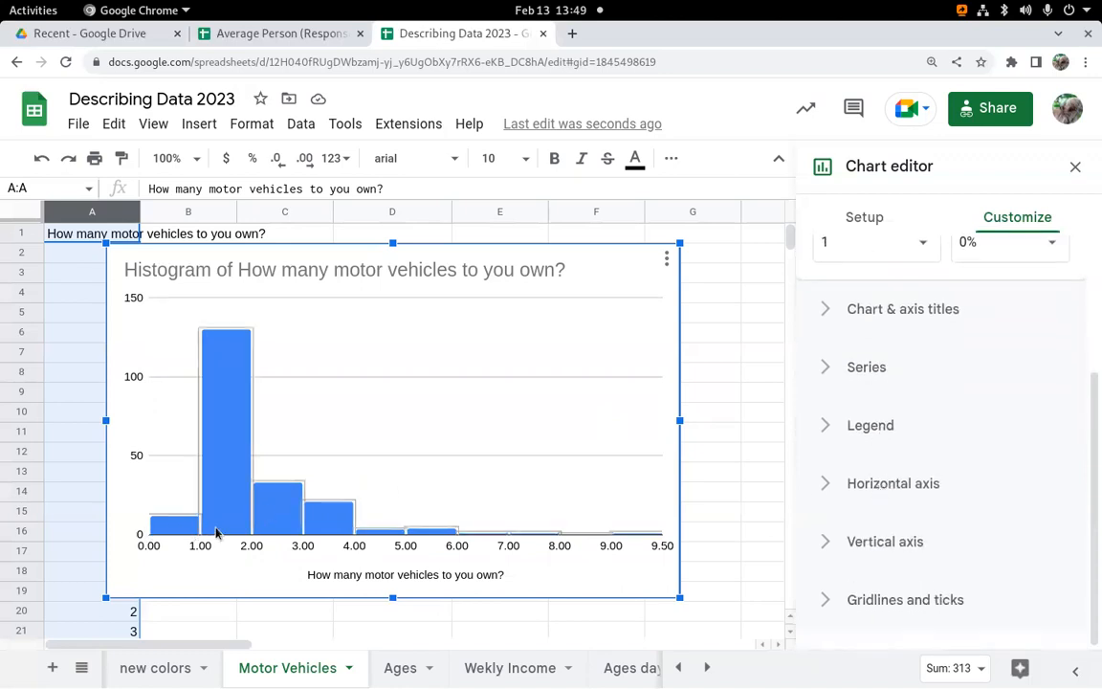
Step: Insert a chart from all of column A on the Ages sheet
click(403, 669)
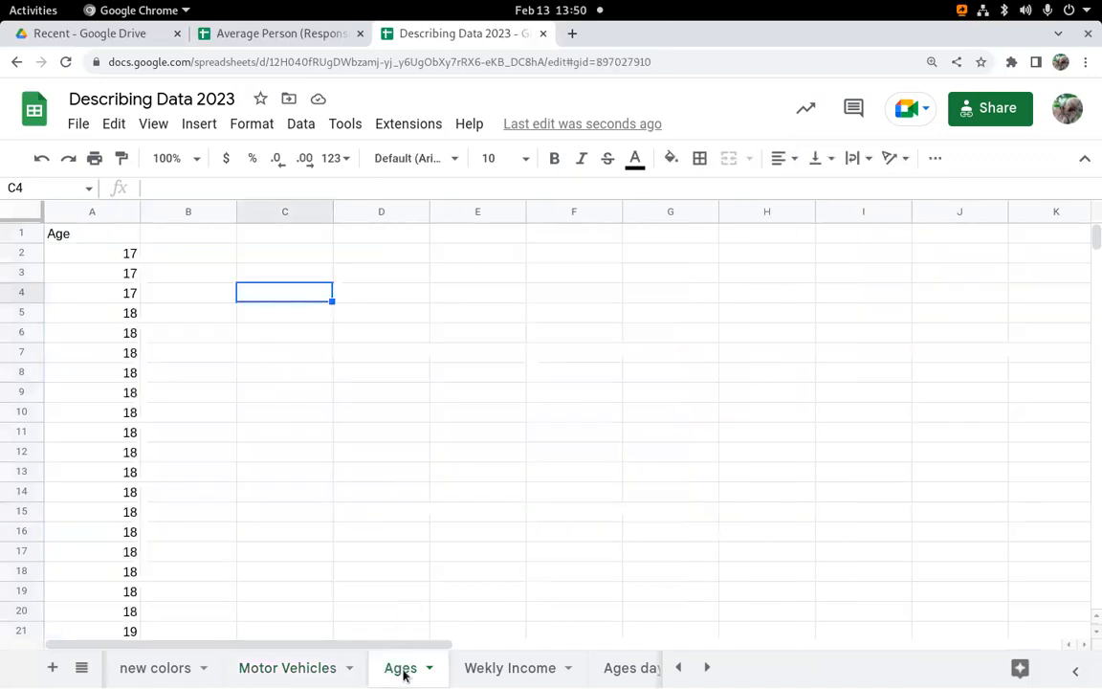
click(86, 211)
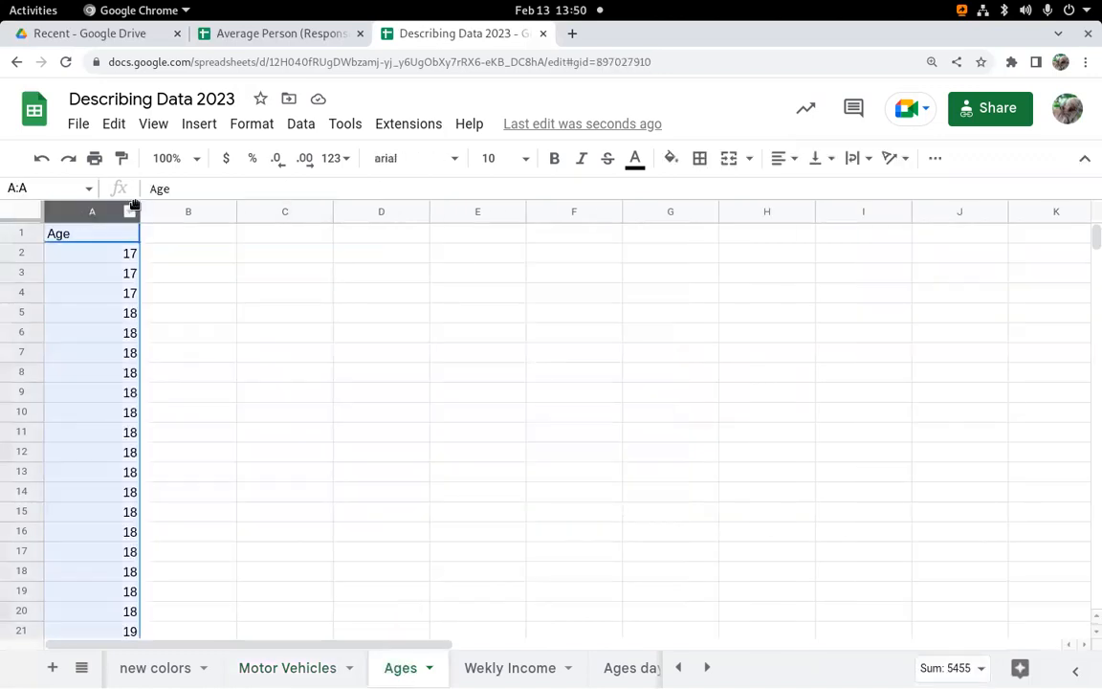
click(934, 157)
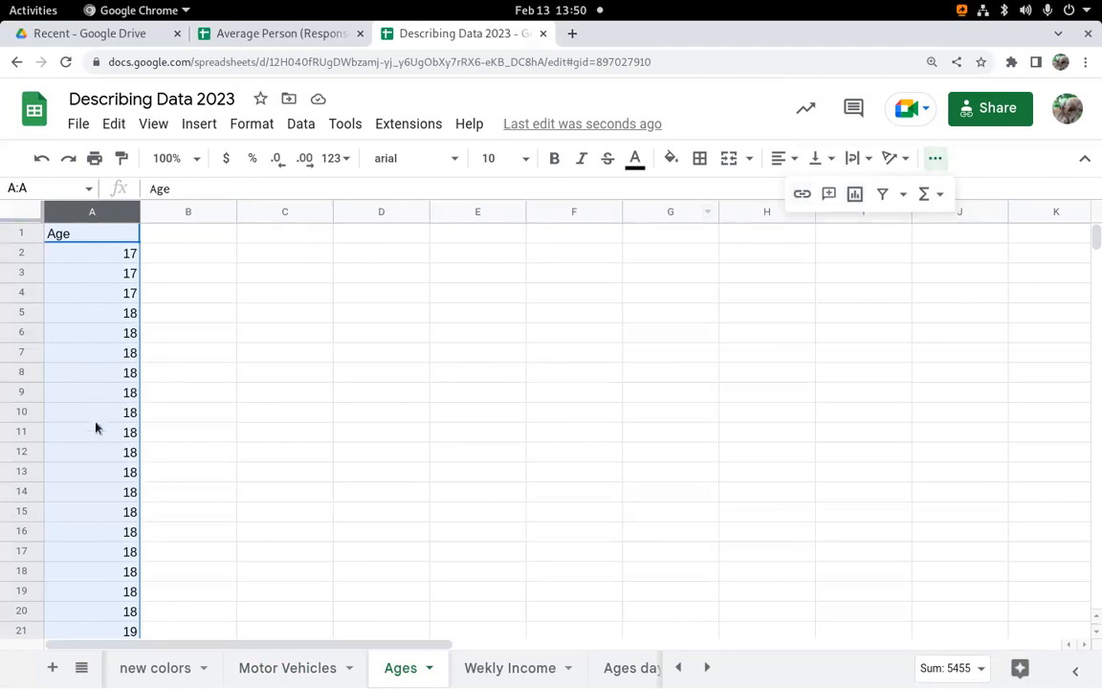
click(857, 194)
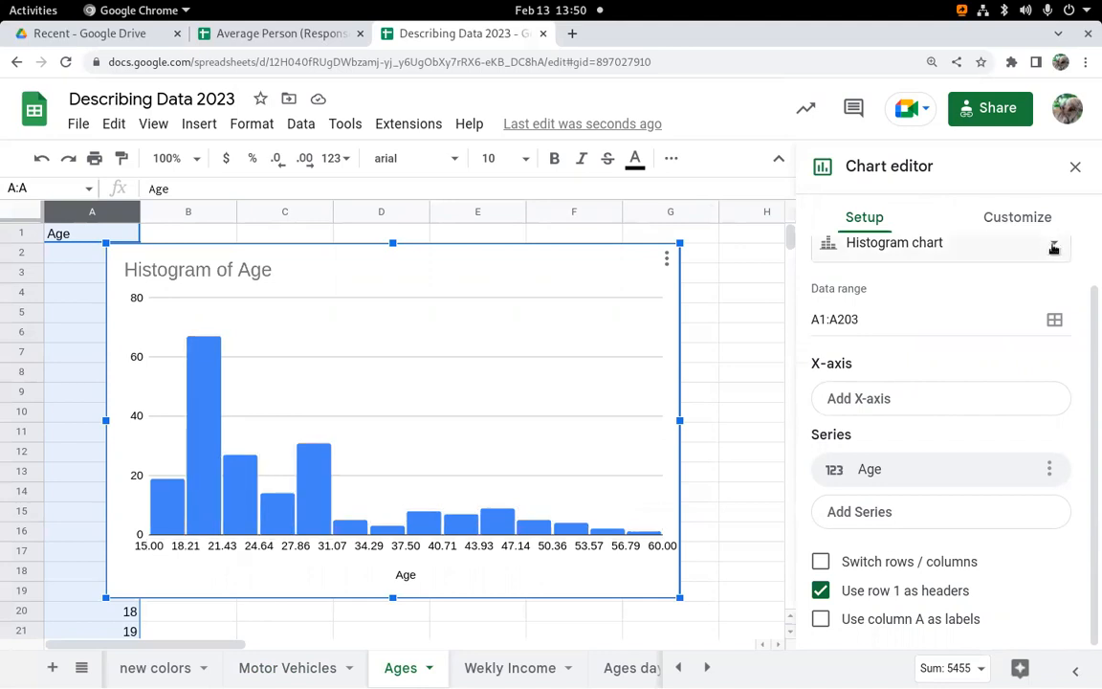
Step: Set the bucket size of the age histogram to 5
click(1049, 221)
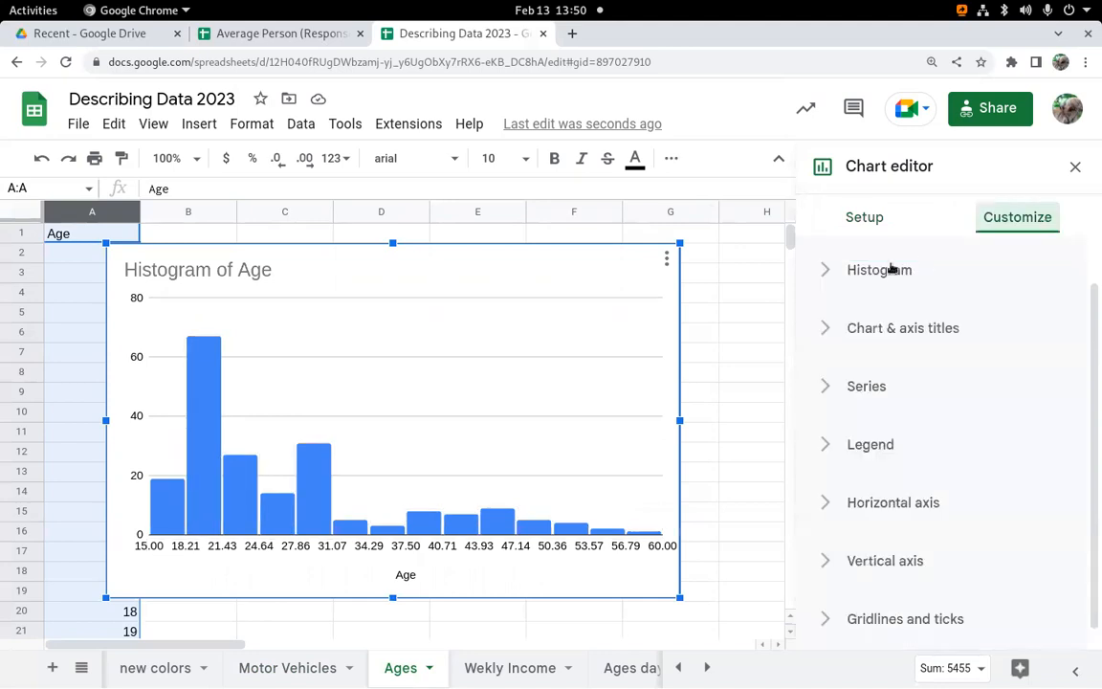
click(877, 277)
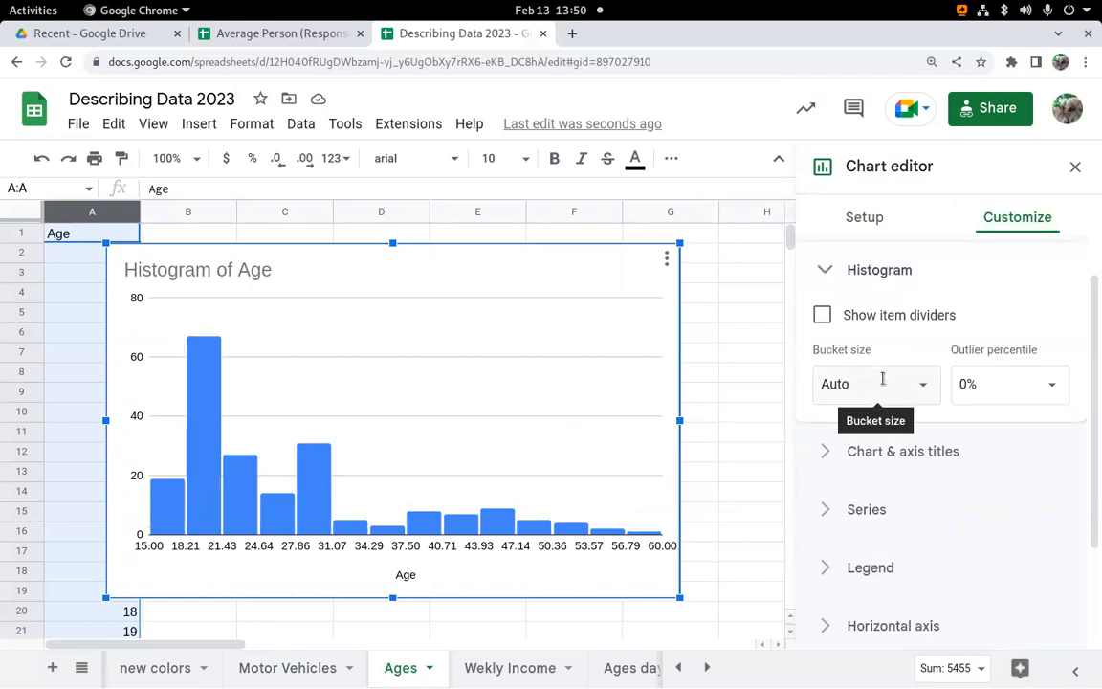
click(881, 378)
click(847, 519)
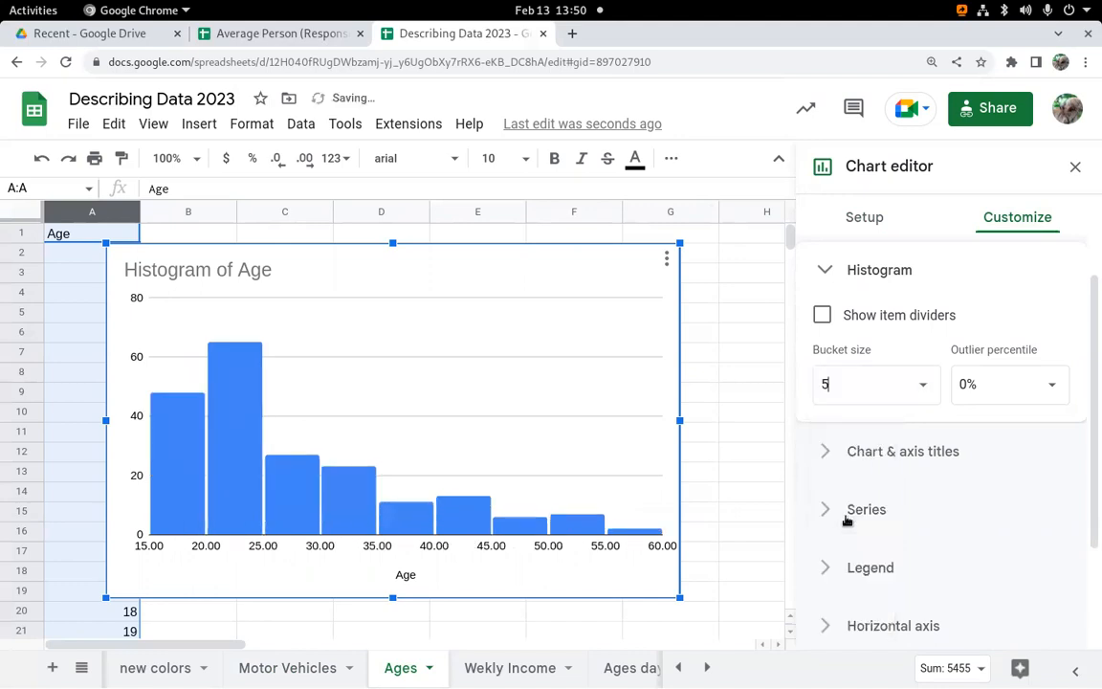
Step: Try a horizontal axis minimum of 0 on the age histogram and change it to 10
scroll(947, 500, down, 3)
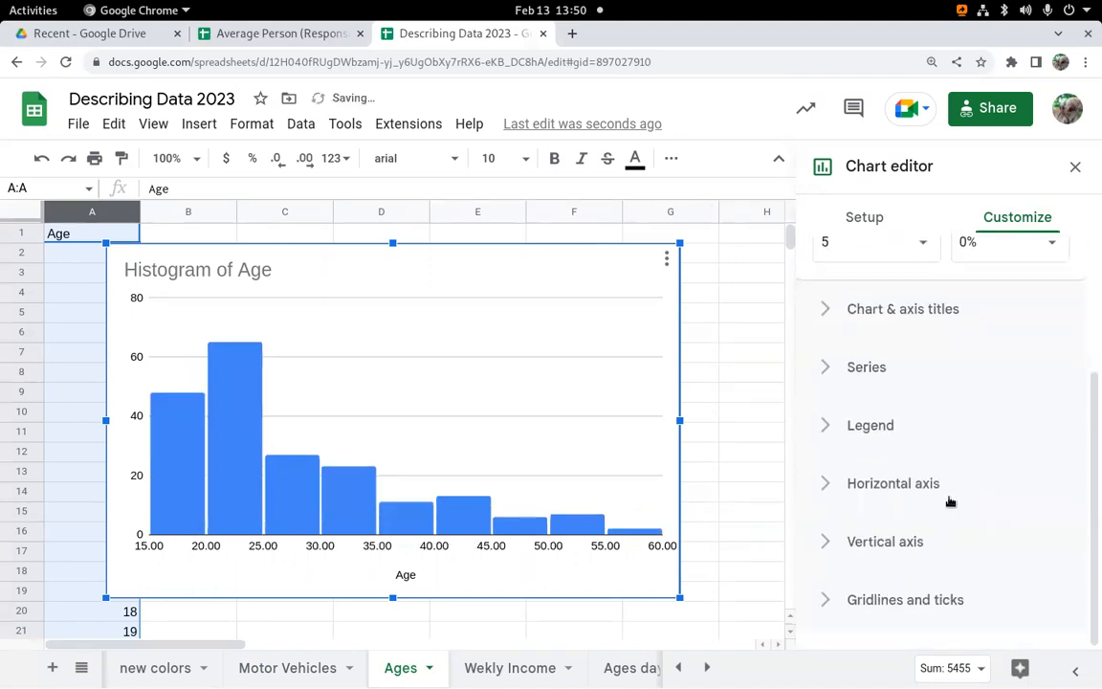
click(886, 486)
click(858, 617)
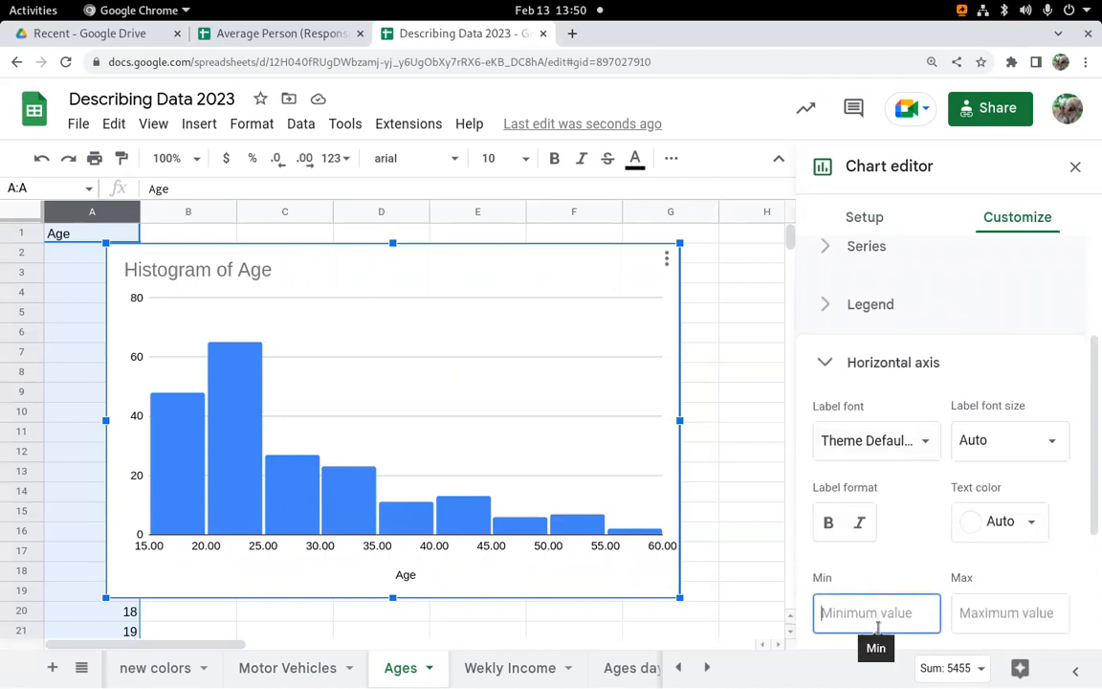
text(0)
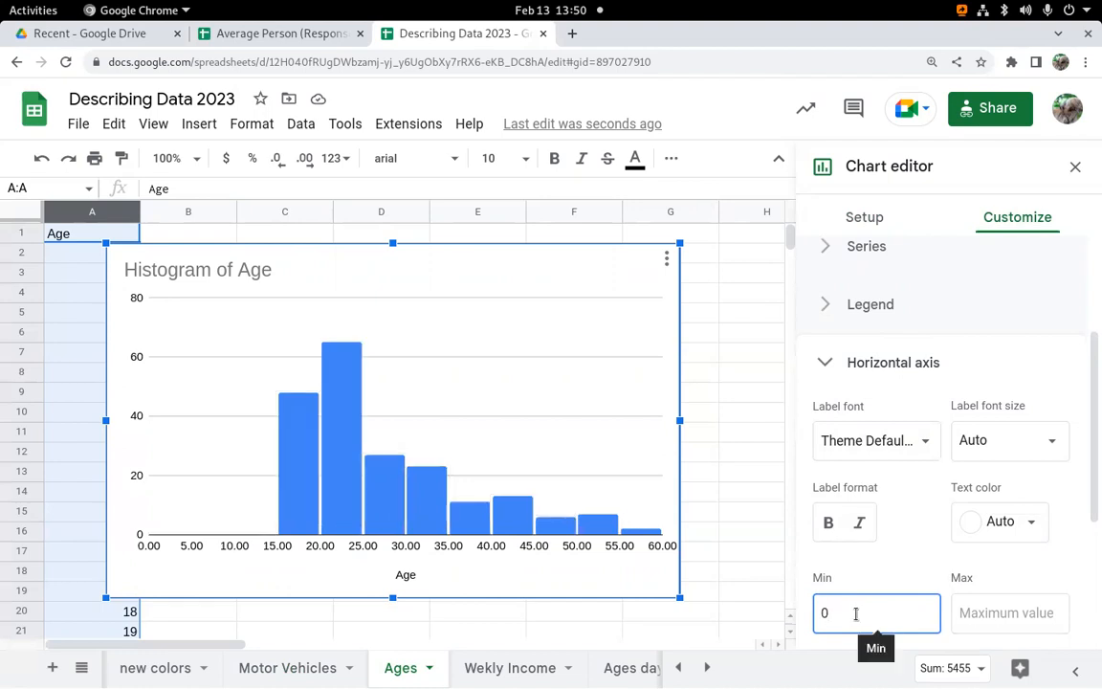
key(BackSpace)
text(1-)
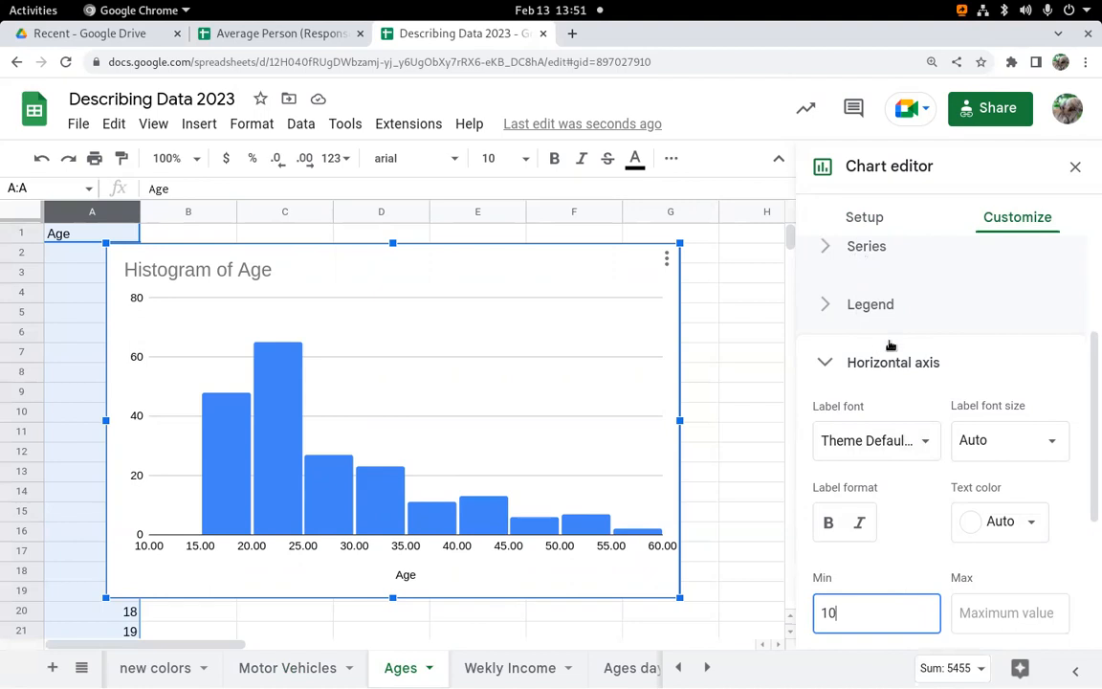
Step: Set the bucket size of the age histogram to 10
scroll(889, 346, up, 2)
click(895, 323)
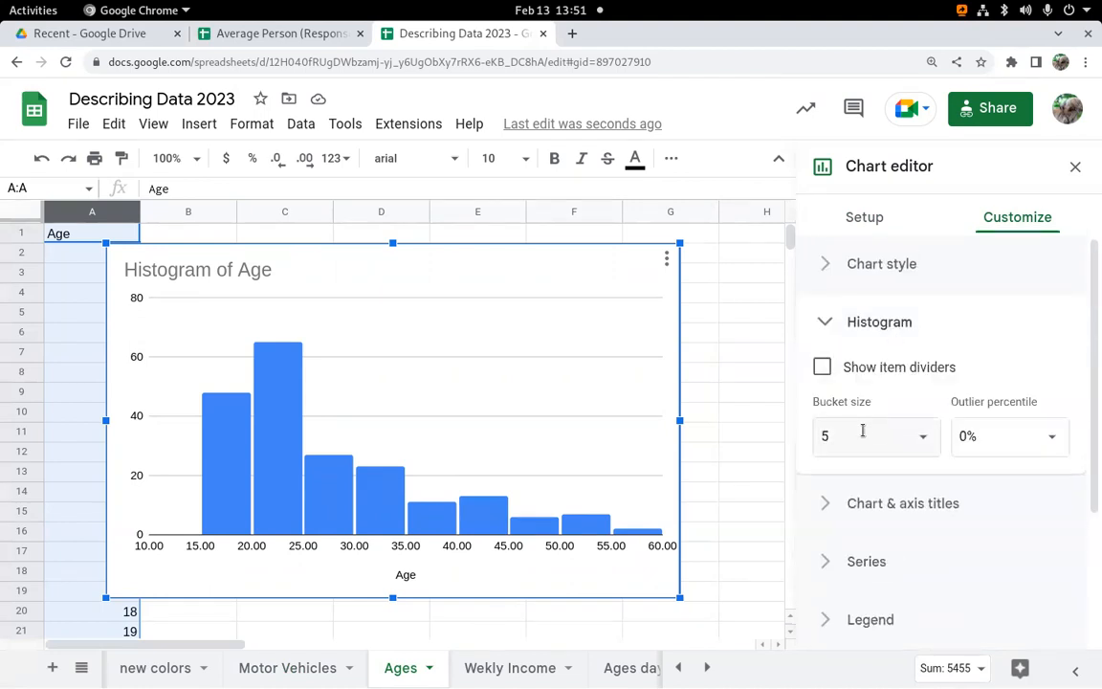
click(843, 432)
text(10)
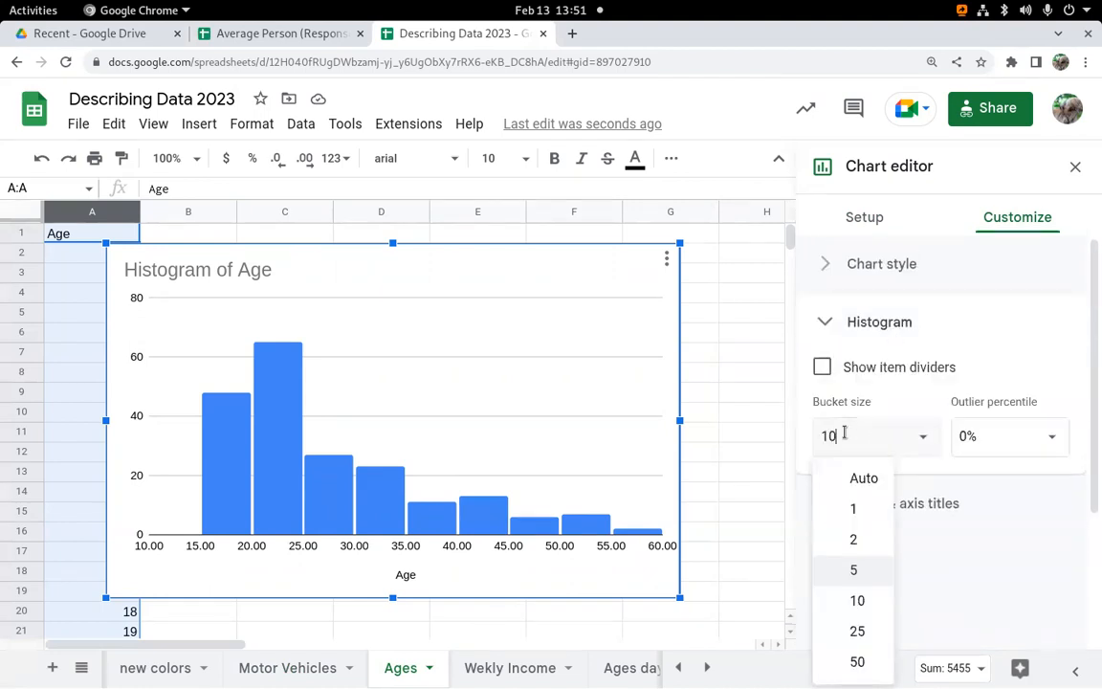
key(Return)
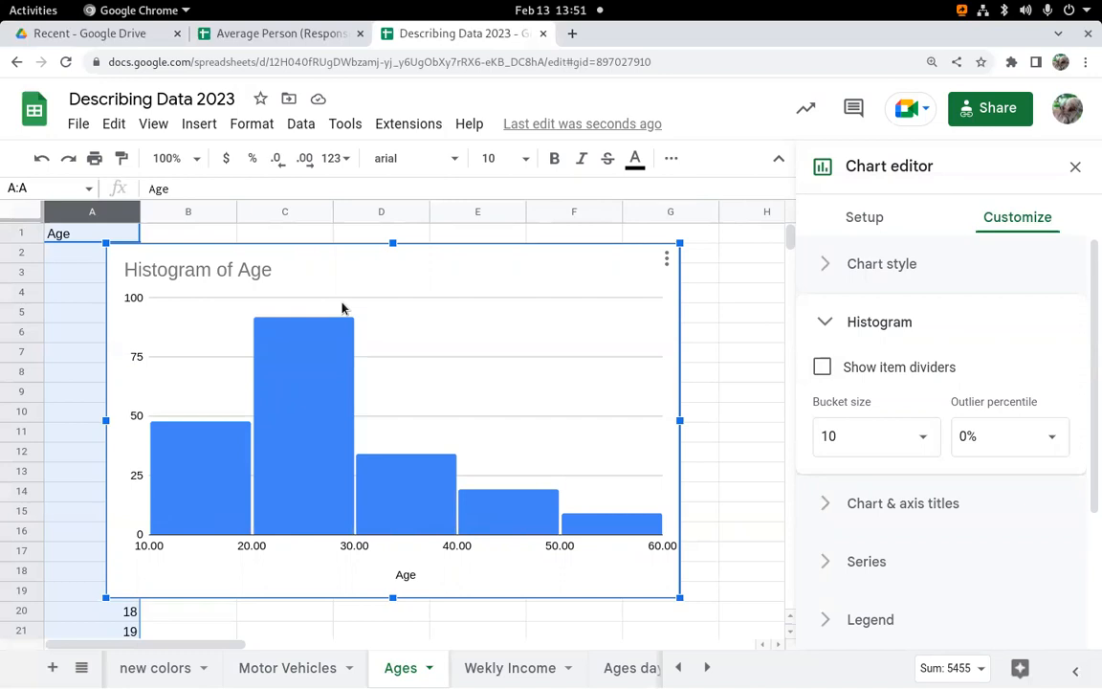
Step: Change the title of the age histogram to "Ages of Statistics Students"
click(574, 267)
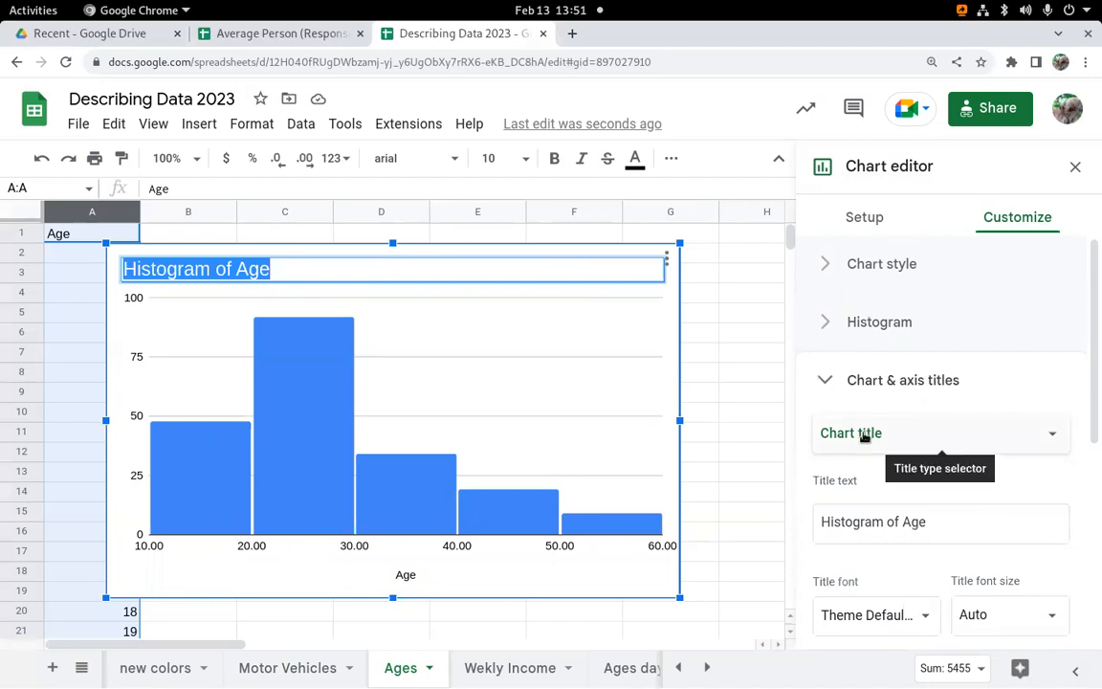
drag(937, 521, 819, 522)
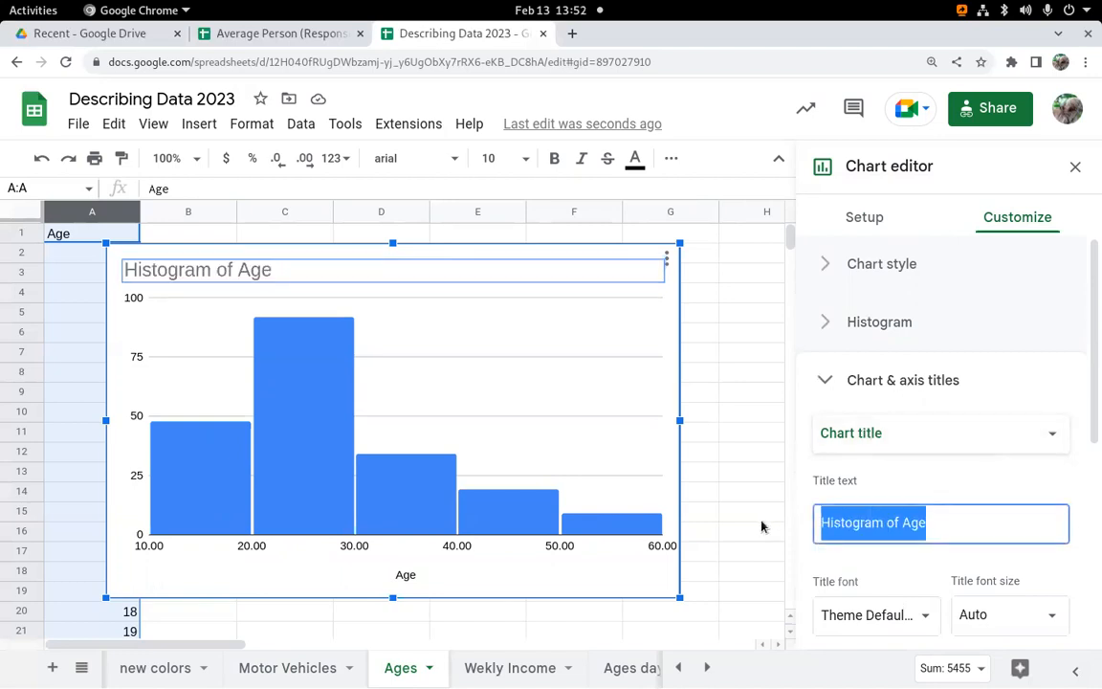
text(Ages of Statisti)
key(BackSpace)
key(BackSpace)
key(BackSpace)
key(BackSpace)
text(istics Stude)
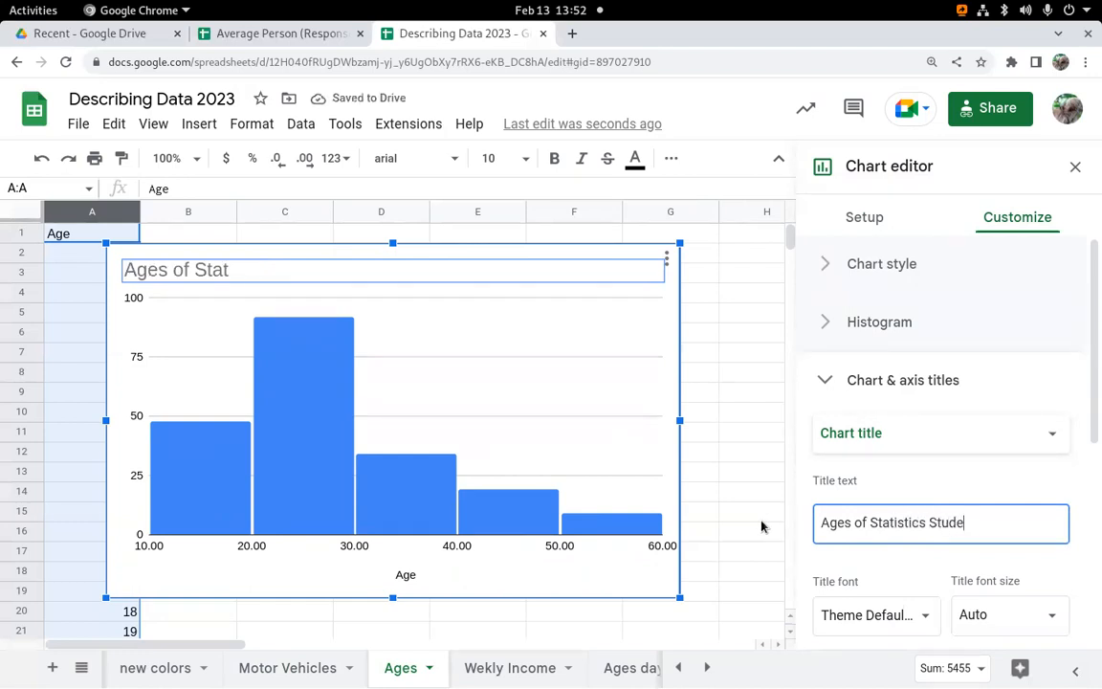
text(nts)
Step: Set the vertical axis title of the age histogram to "frequencies"
click(904, 440)
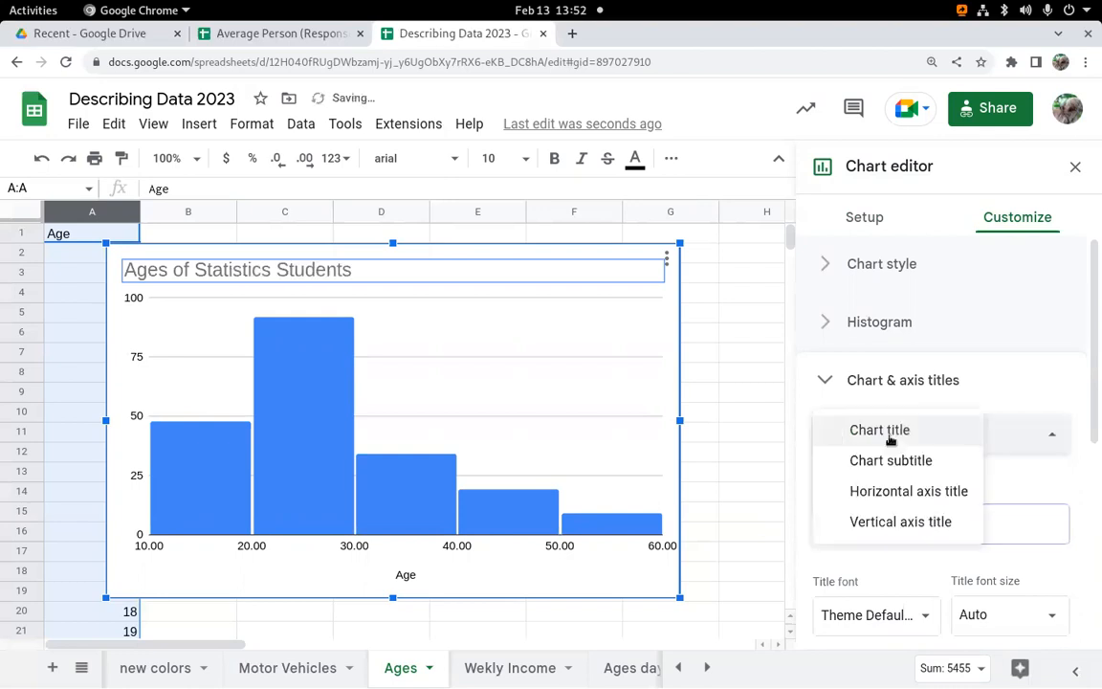
click(900, 492)
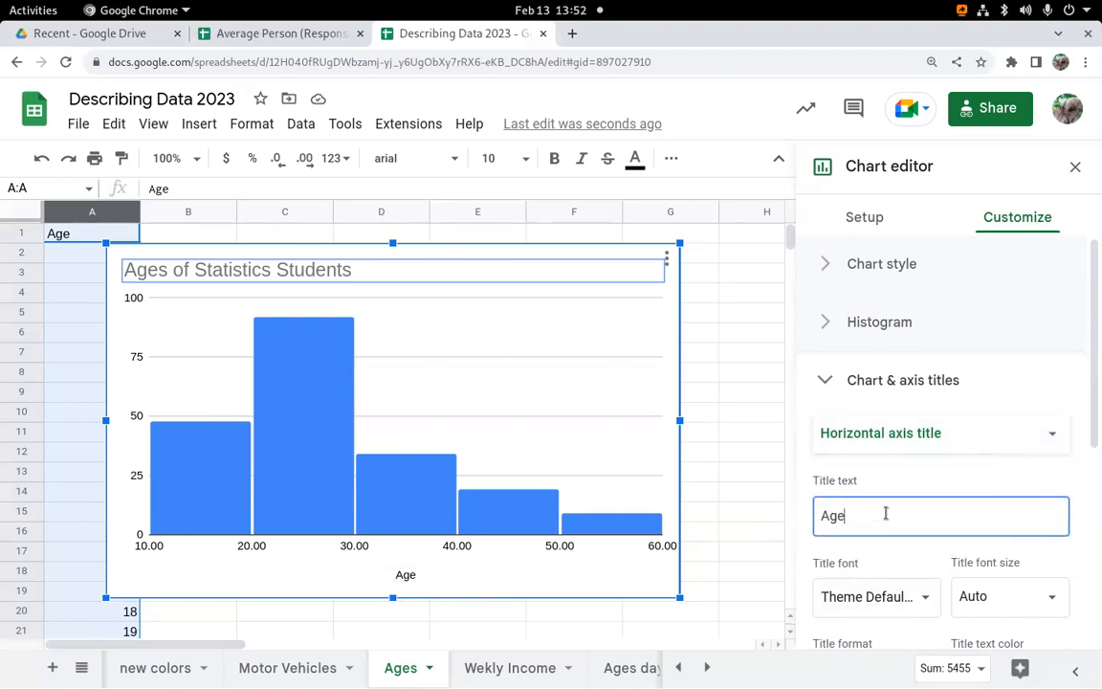
click(885, 433)
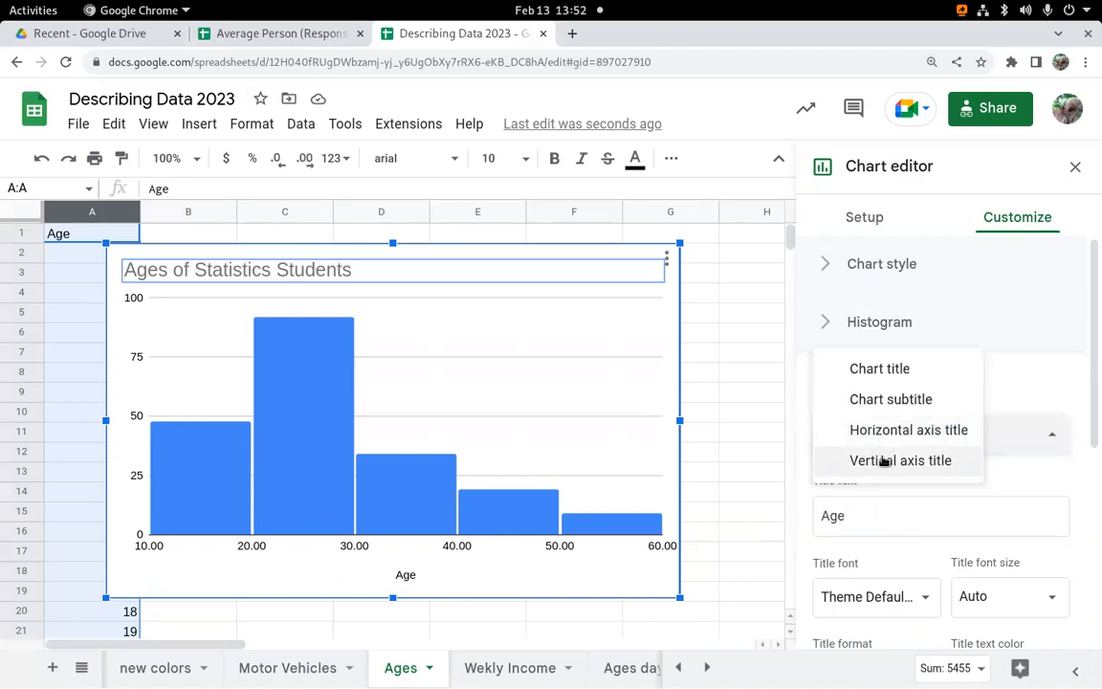
click(870, 460)
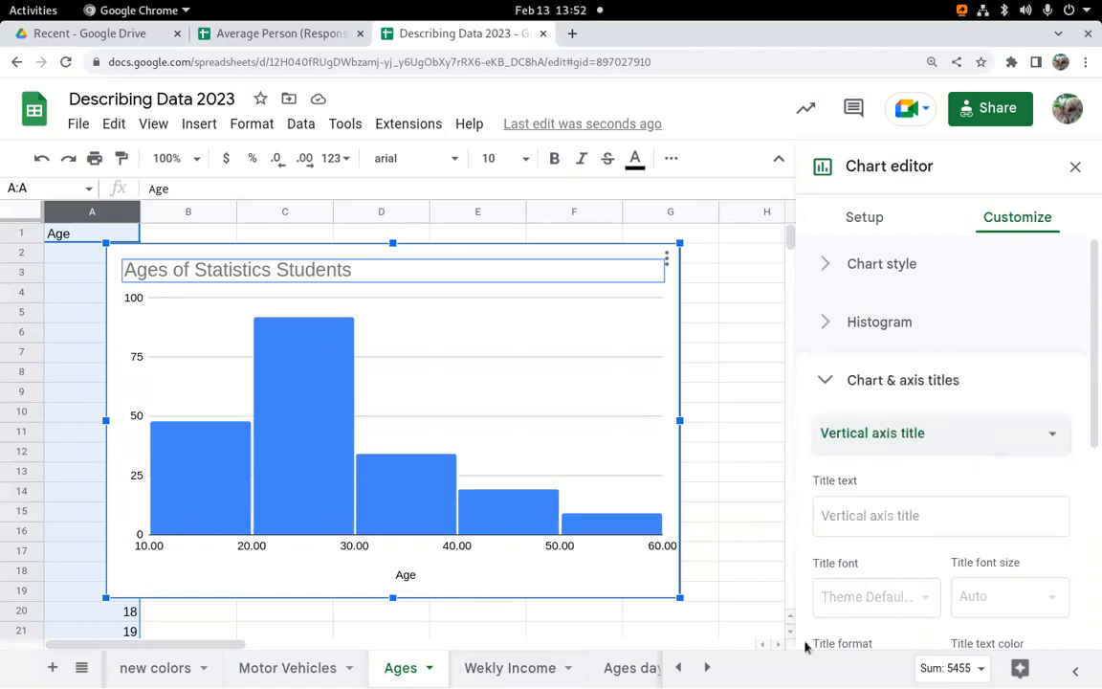
click(846, 517)
text(f)
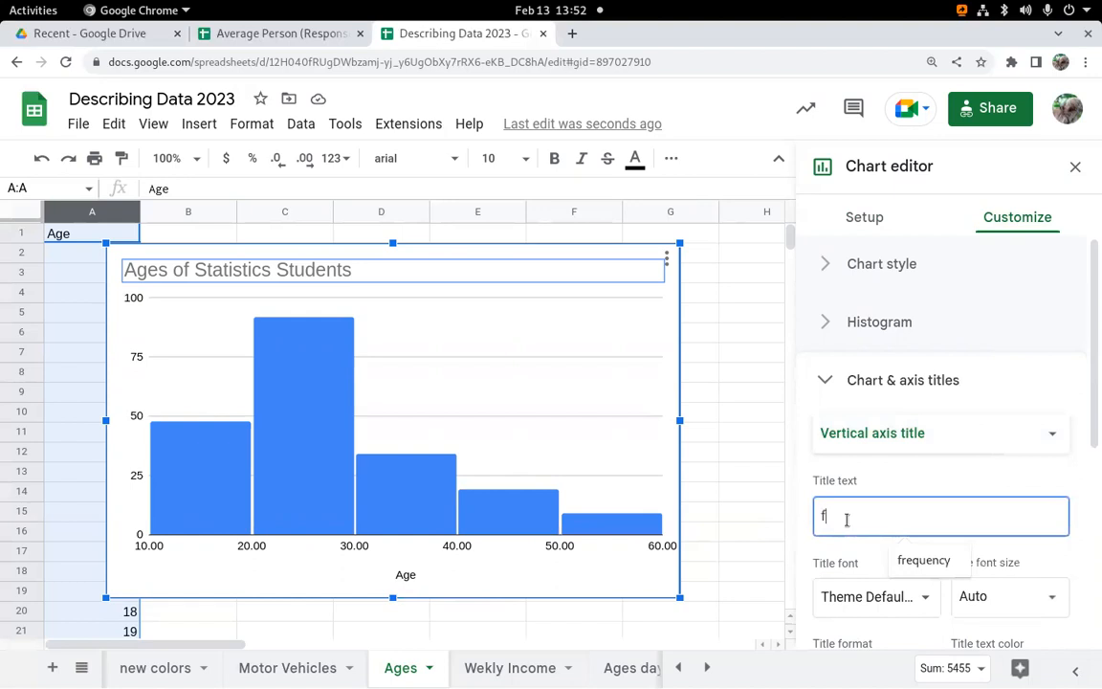
text(req)
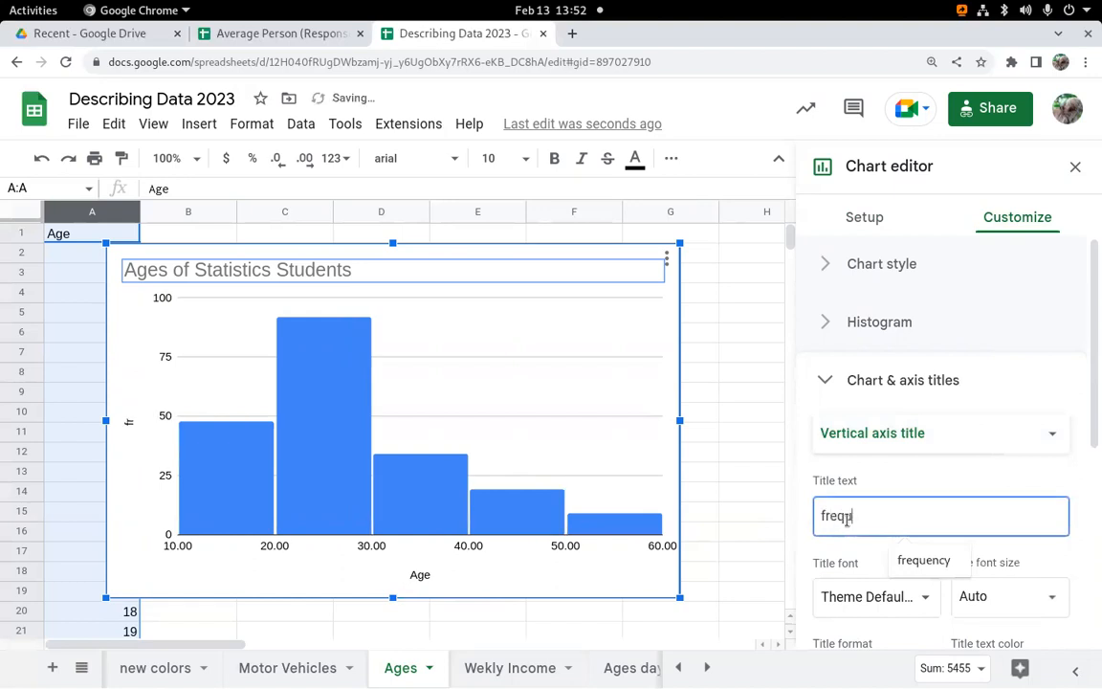
text(uenci)
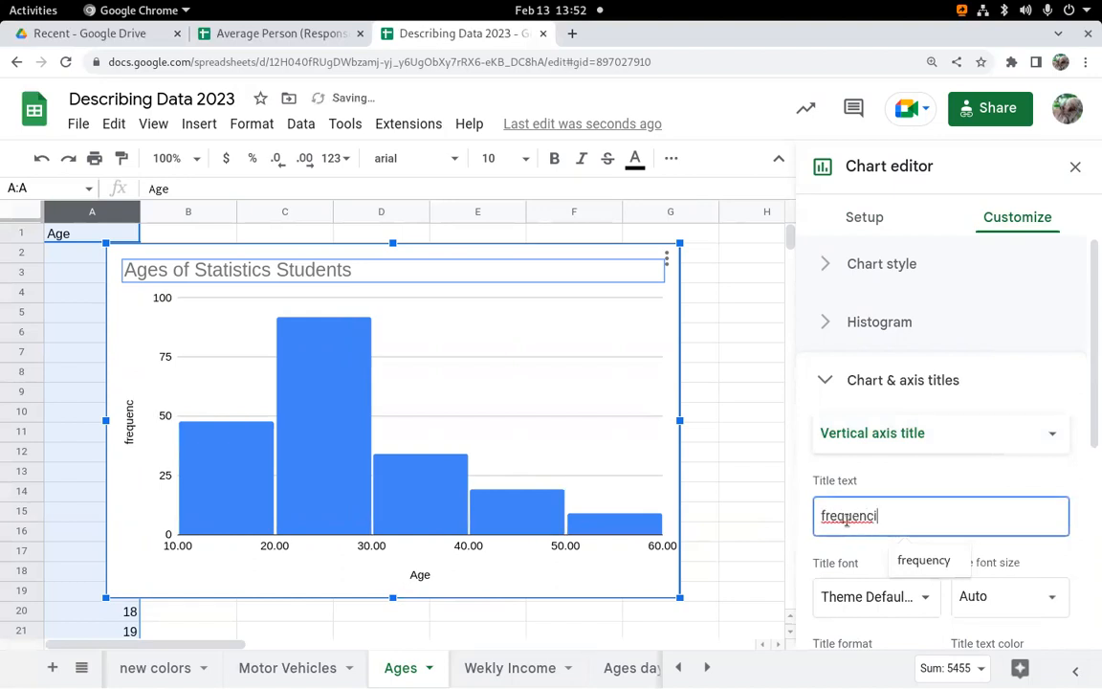
text(es)
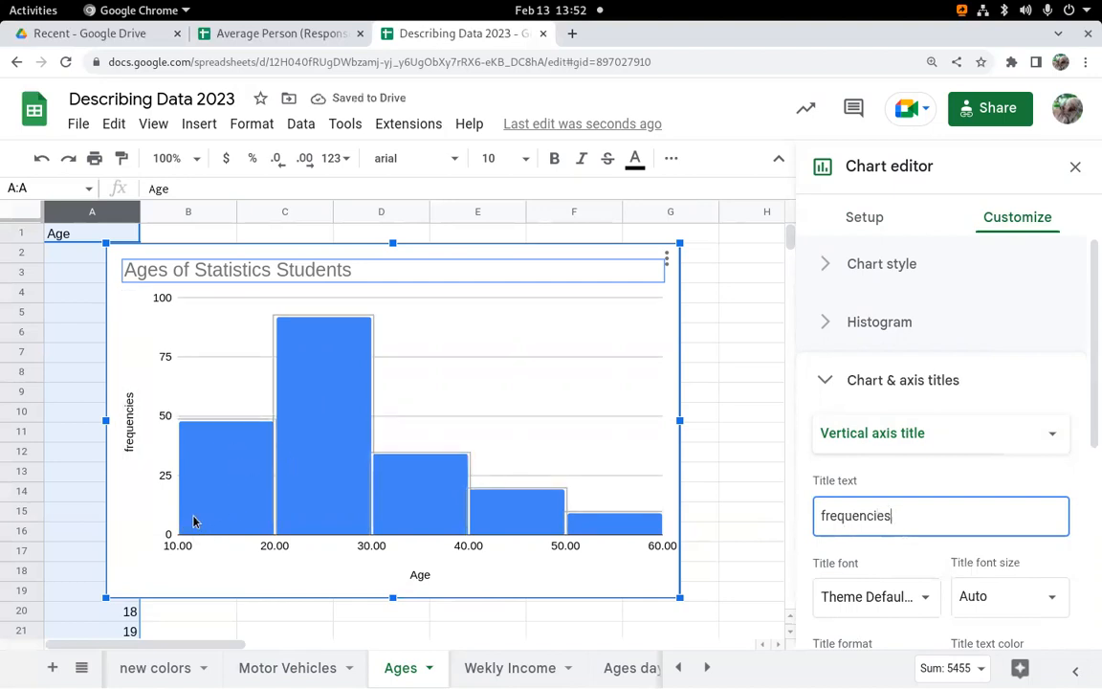
click(212, 446)
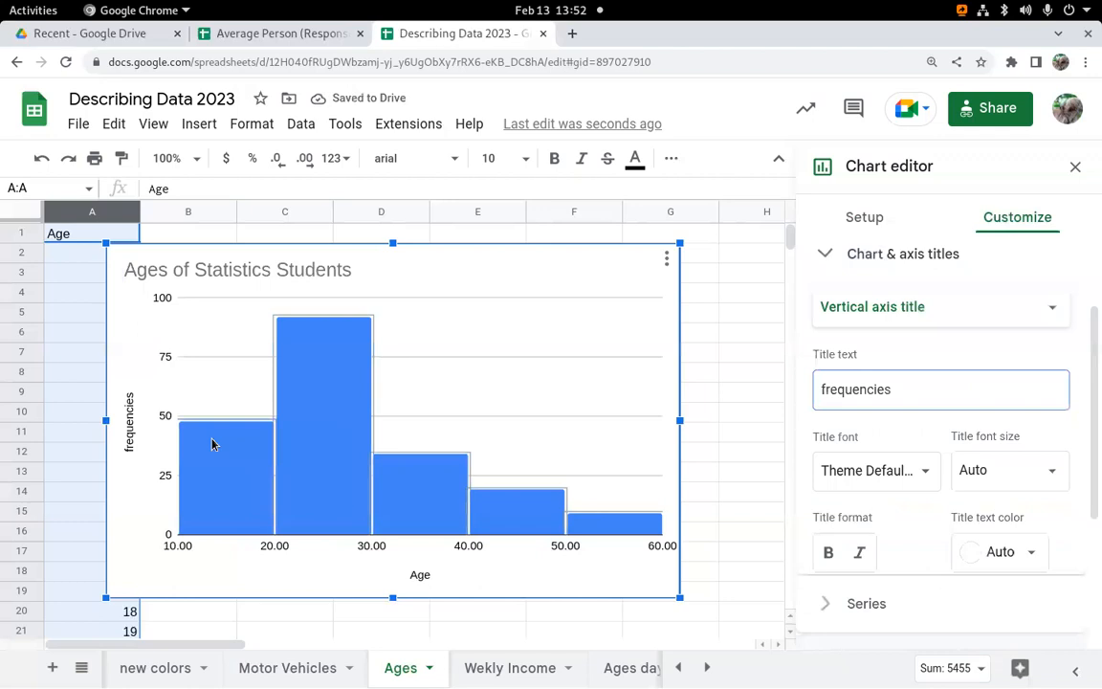
click(229, 359)
click(225, 453)
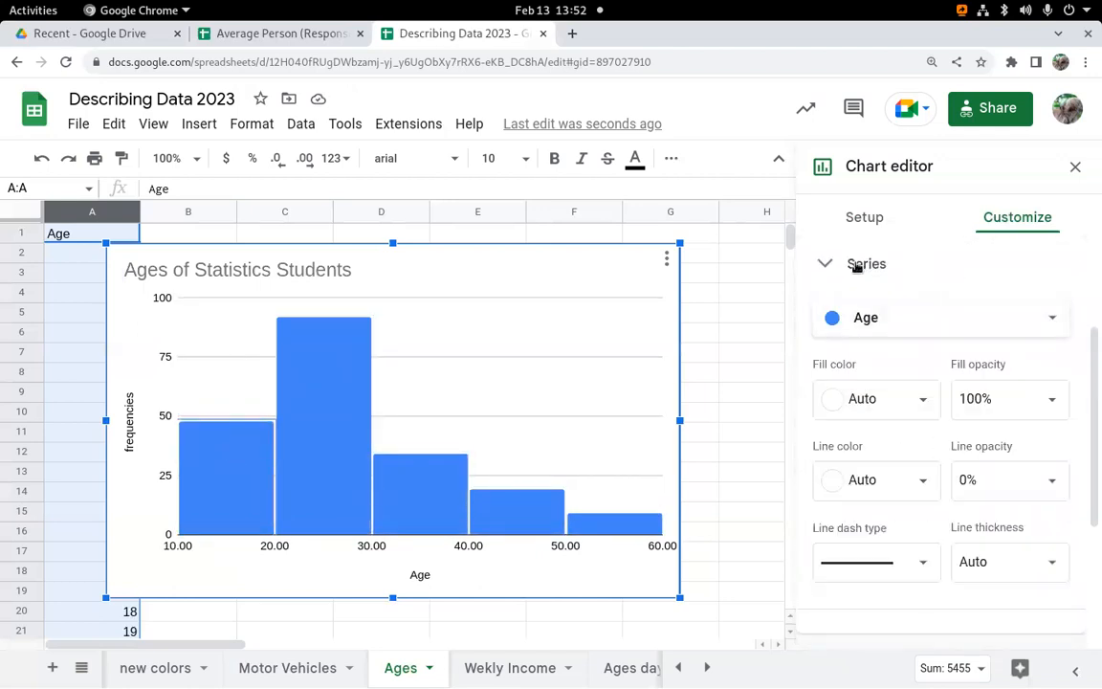
click(859, 264)
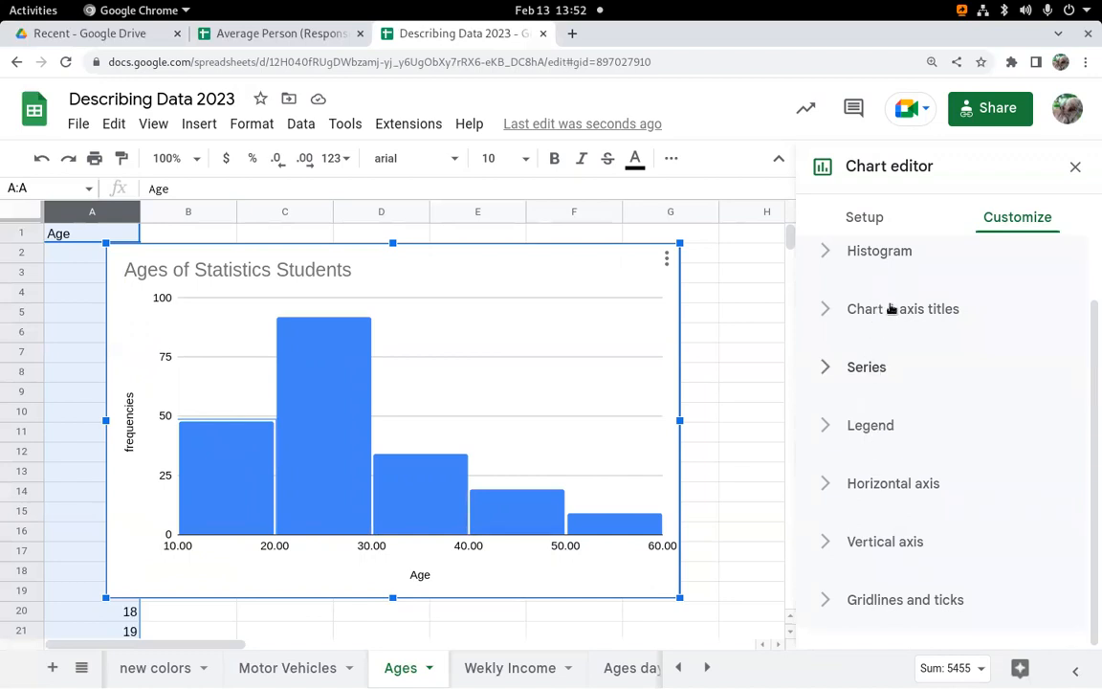
Step: Try "count" as the age histogram's vertical axis title and replace it with "number of students"
click(890, 309)
drag(896, 446, 773, 449)
text(count)
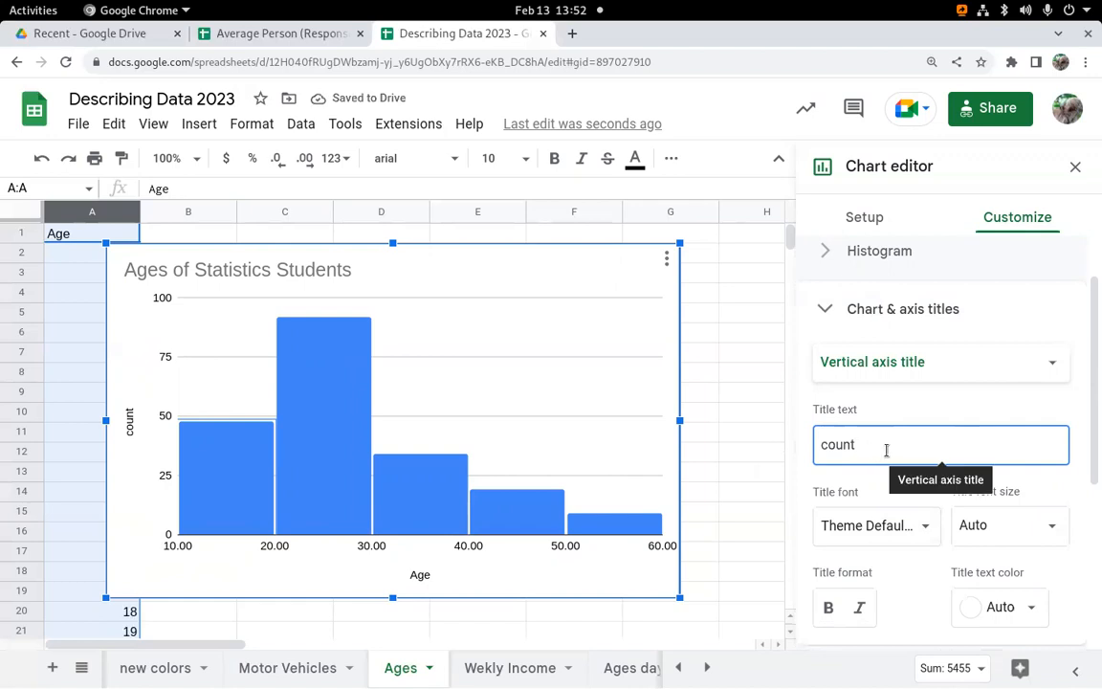
drag(886, 449, 789, 452)
text(nu)
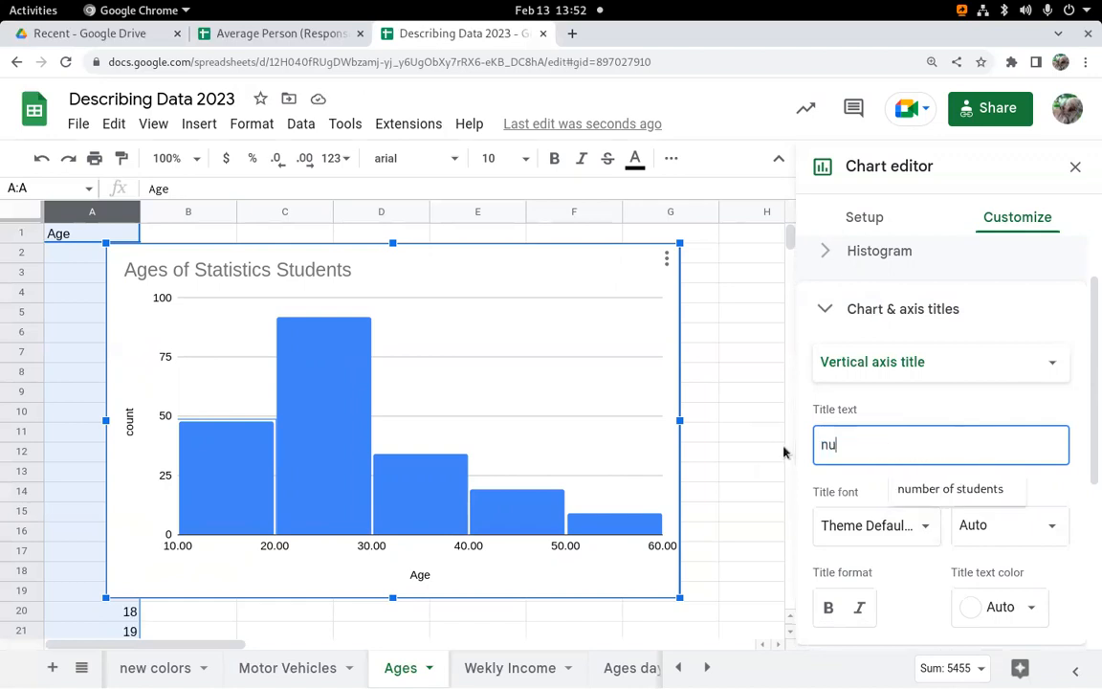
text(mber of students)
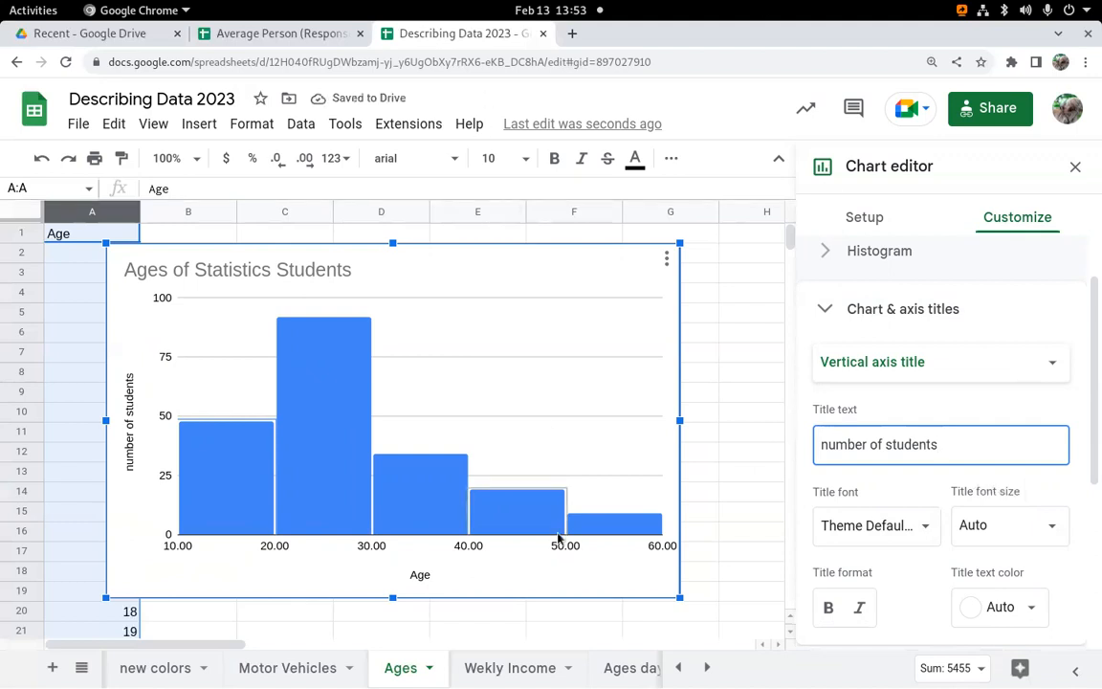
Step: Insert a chart from all of column A on the Wekly Income sheet
click(512, 669)
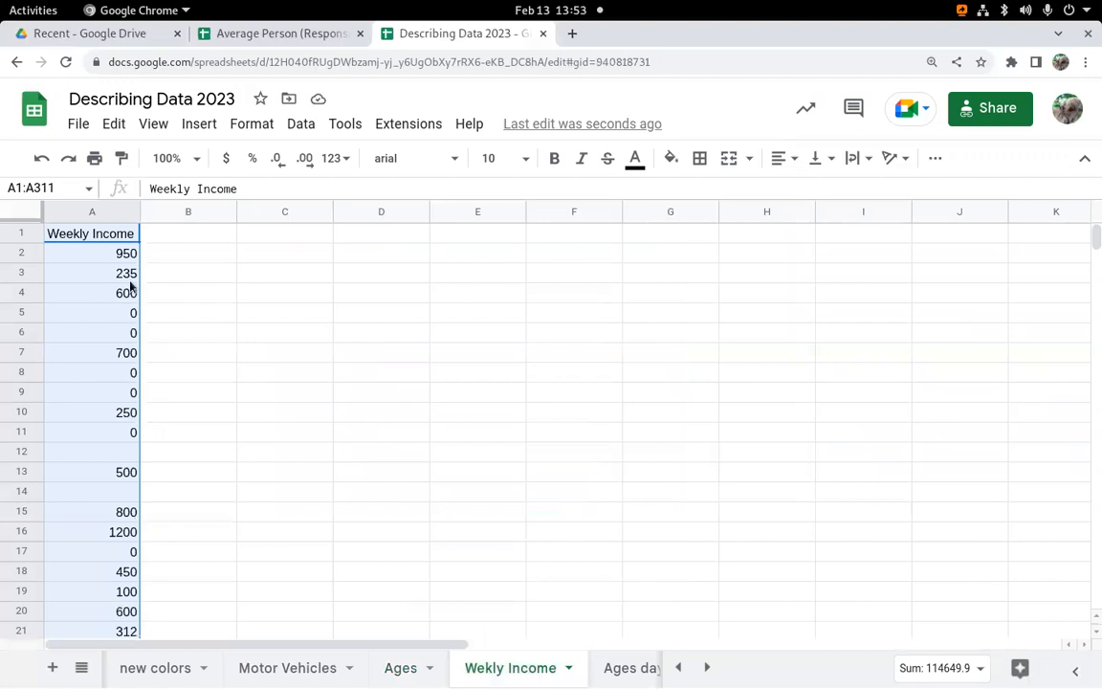
click(276, 418)
click(86, 218)
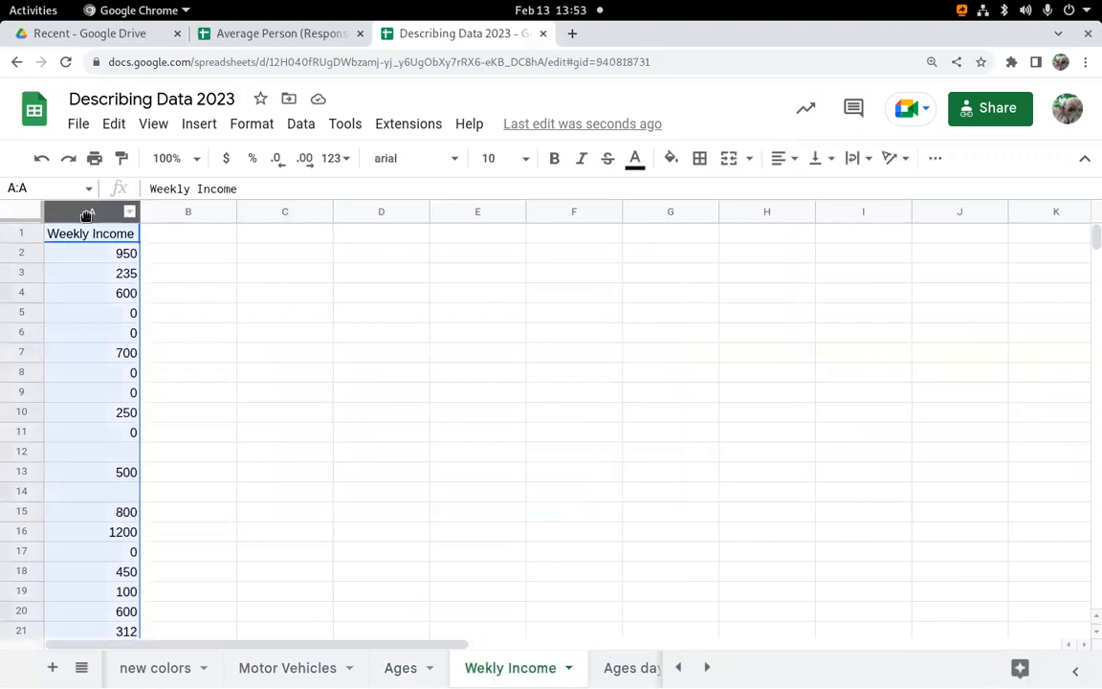
click(935, 161)
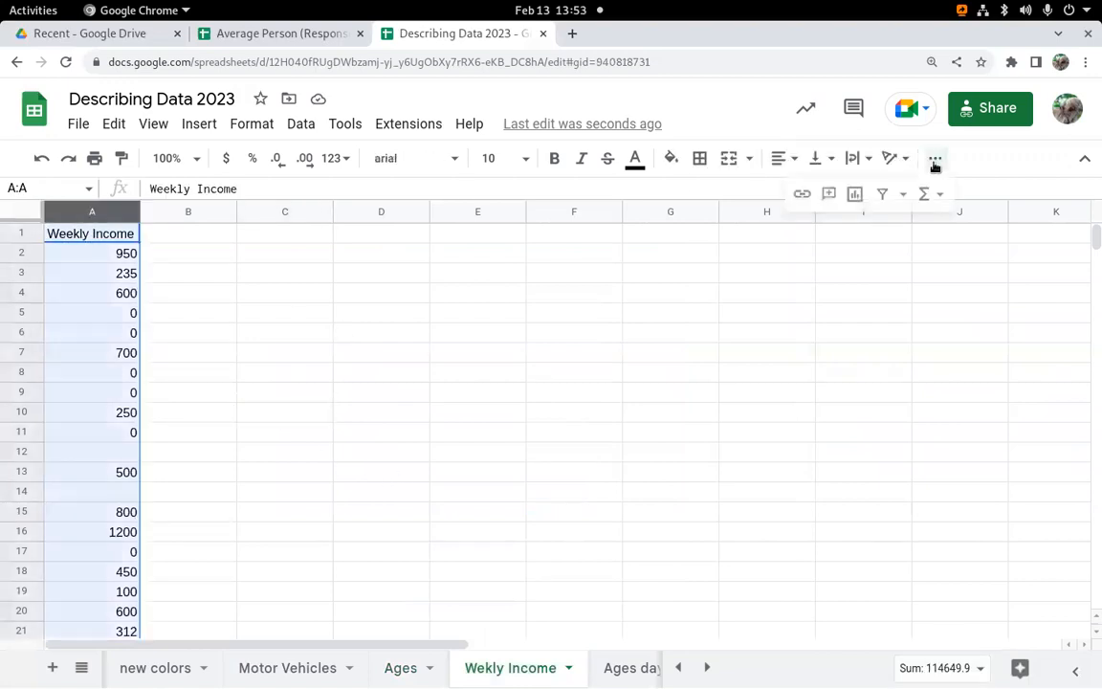
click(854, 196)
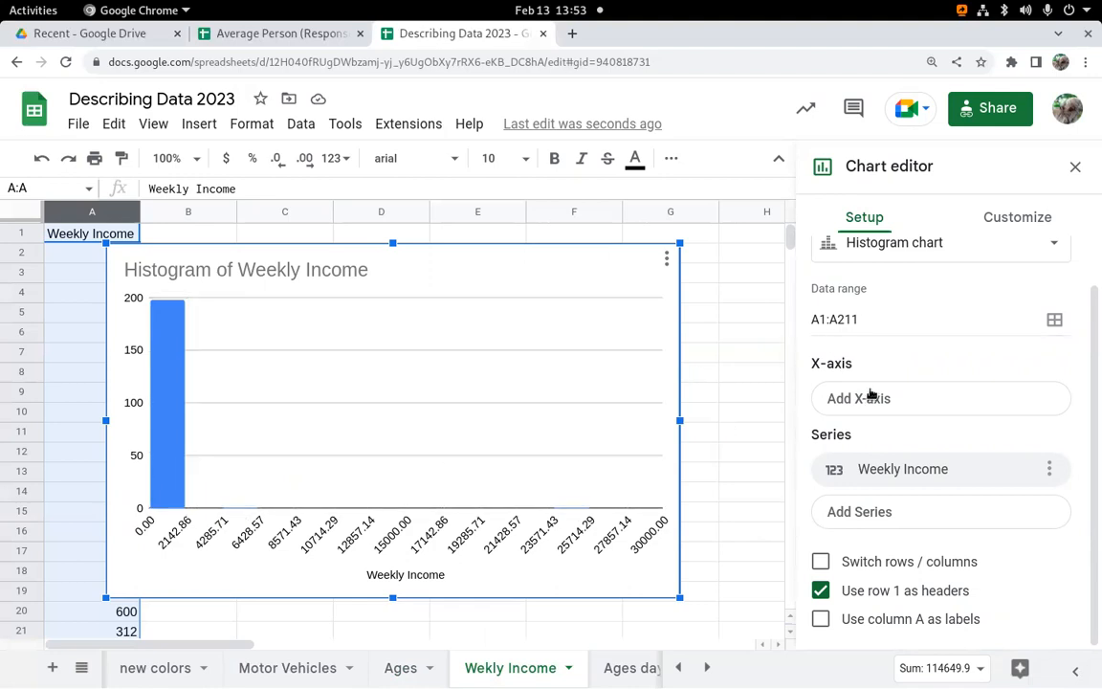
Step: Set the bucket size of the weekly income histogram to 100
click(1015, 216)
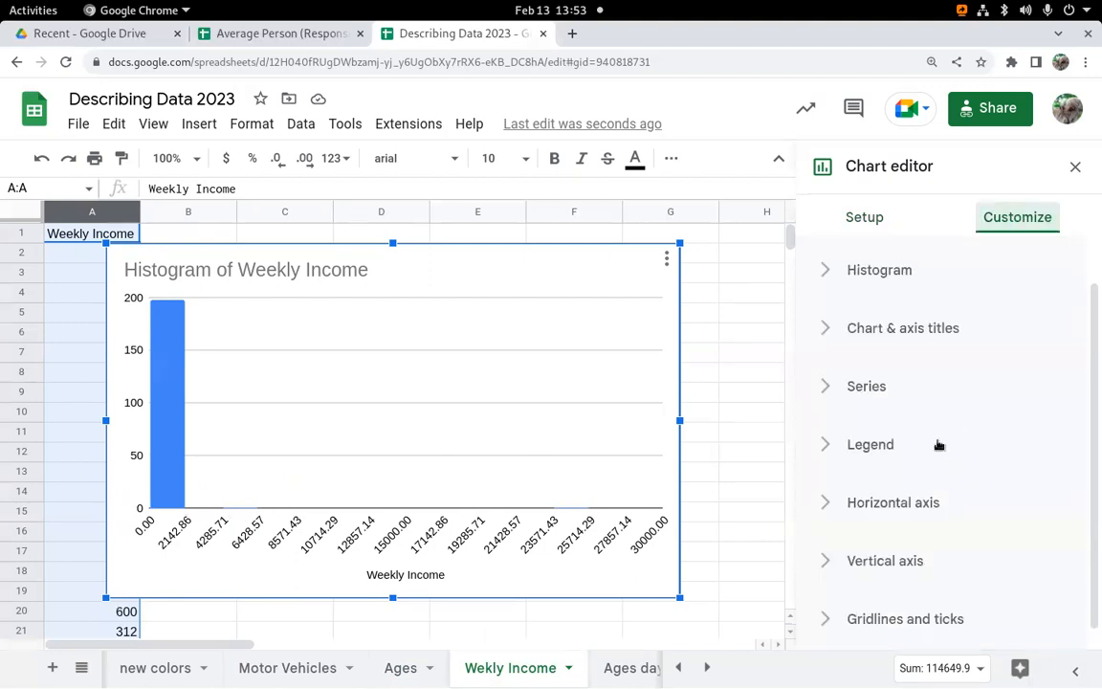
click(867, 275)
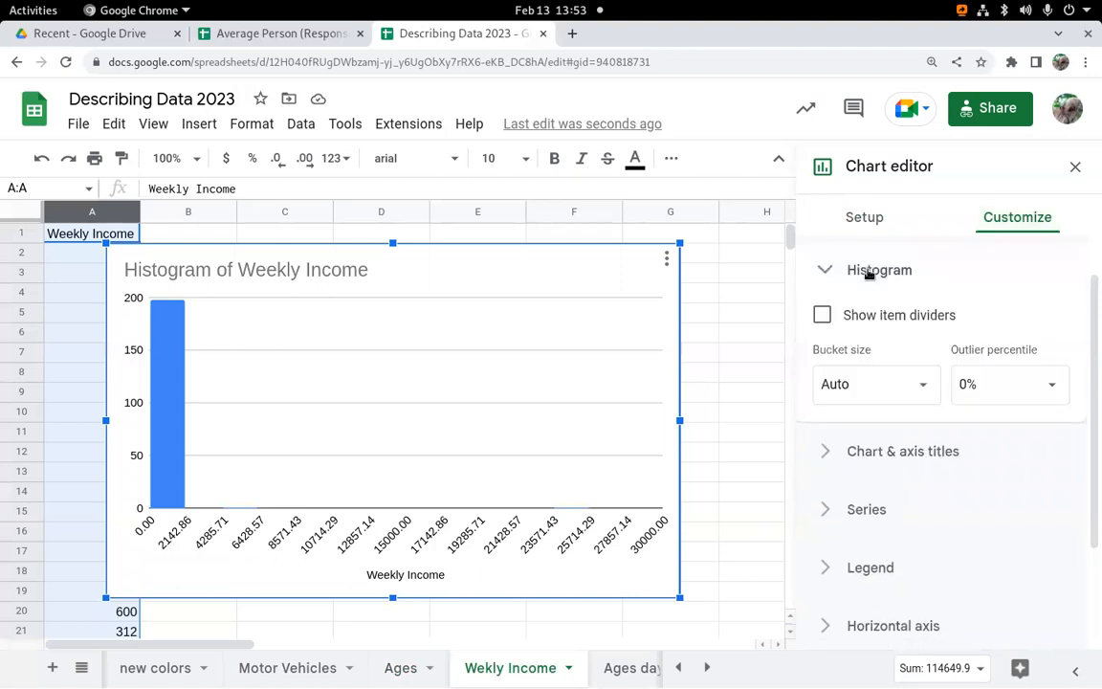
click(859, 385)
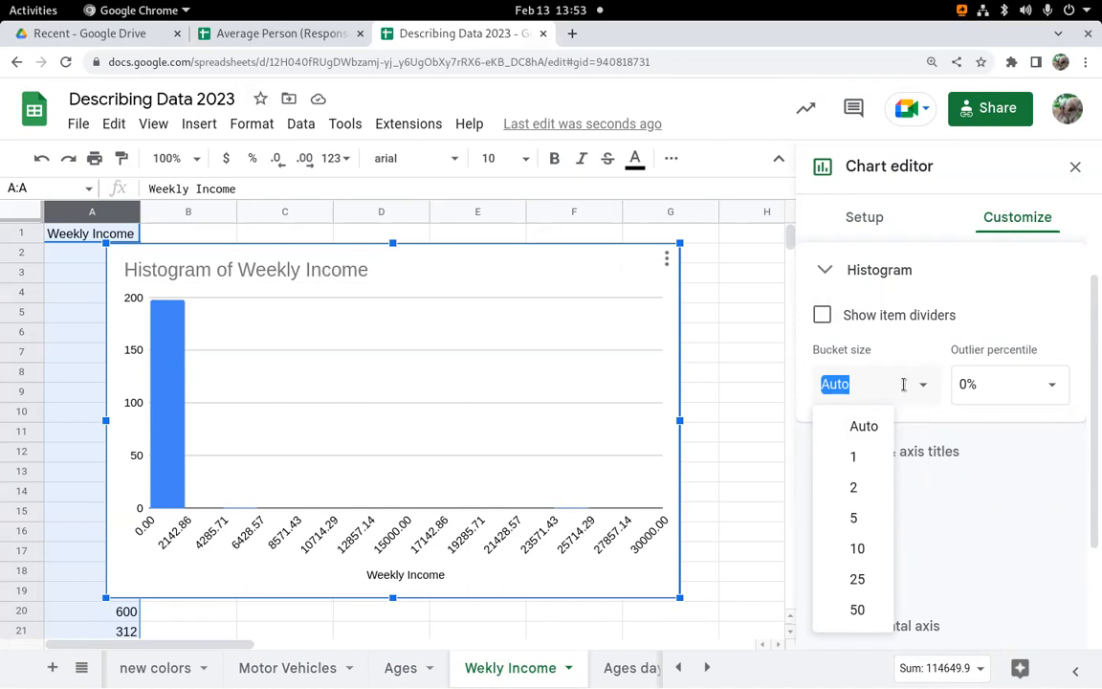
text(100)
key(Return)
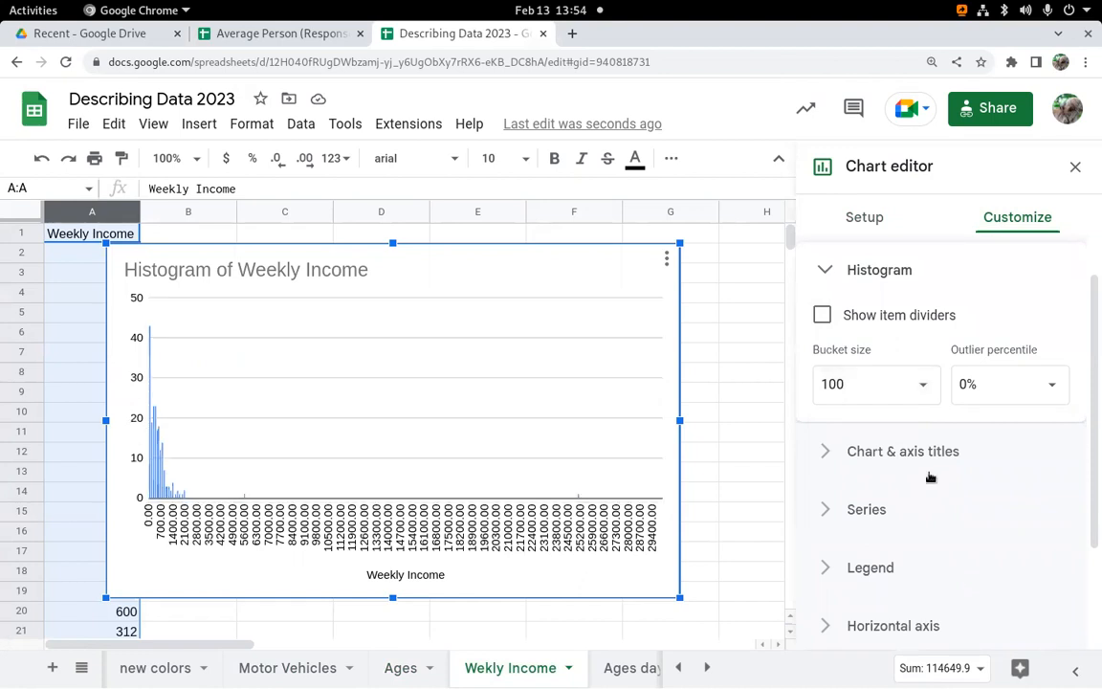
Step: Limit the horizontal axis of the weekly income histogram to a minimum of 0 and a maximum of 2000
scroll(853, 533, down, 3)
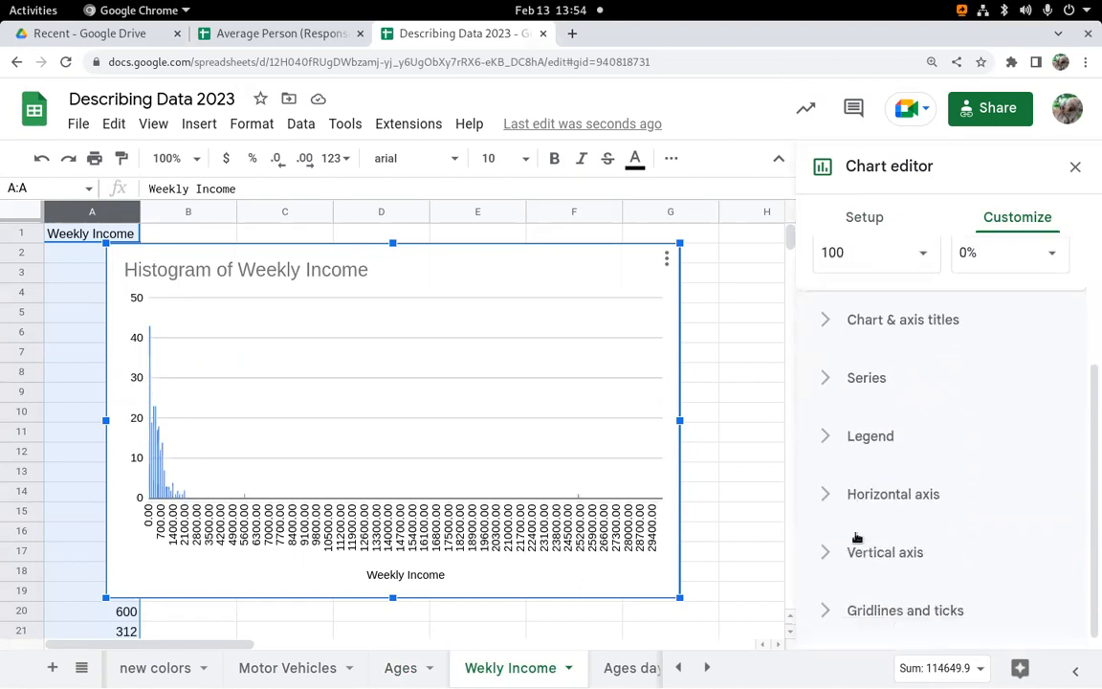
click(890, 484)
scroll(913, 603, down, 4)
click(867, 443)
text(0)
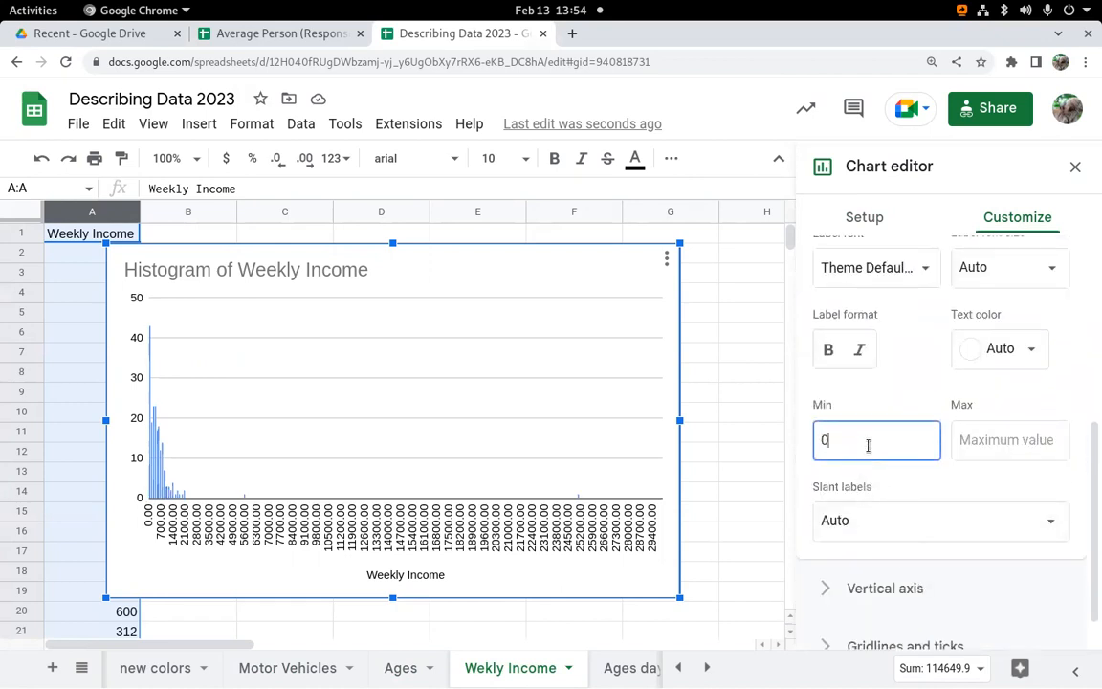
click(1034, 443)
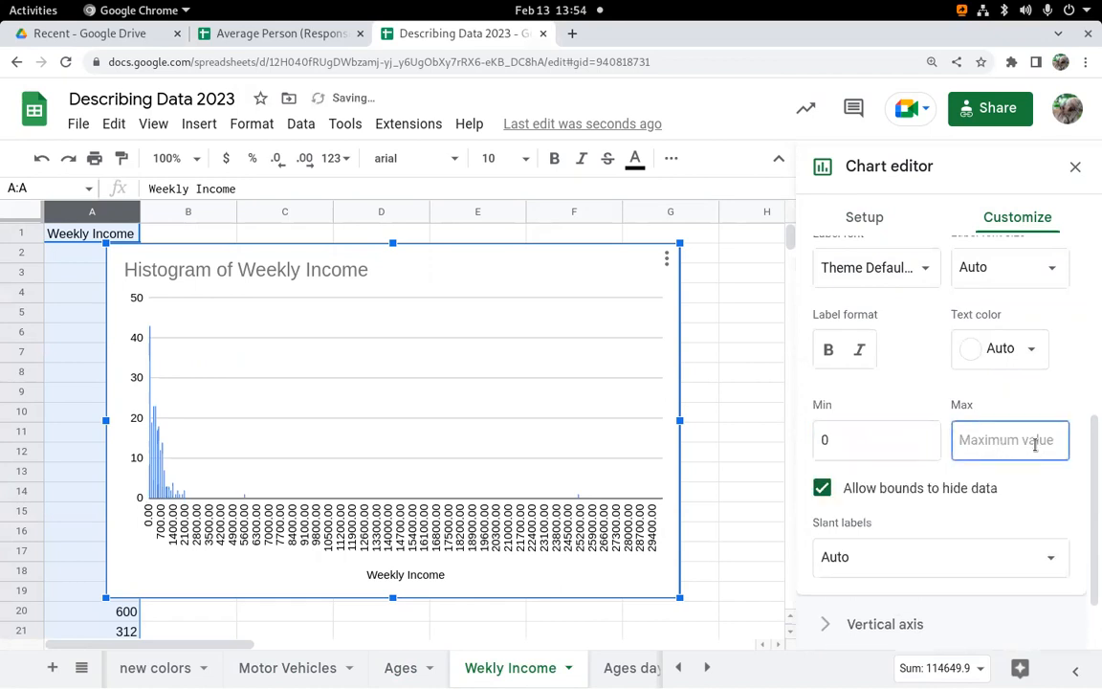
text(2000)
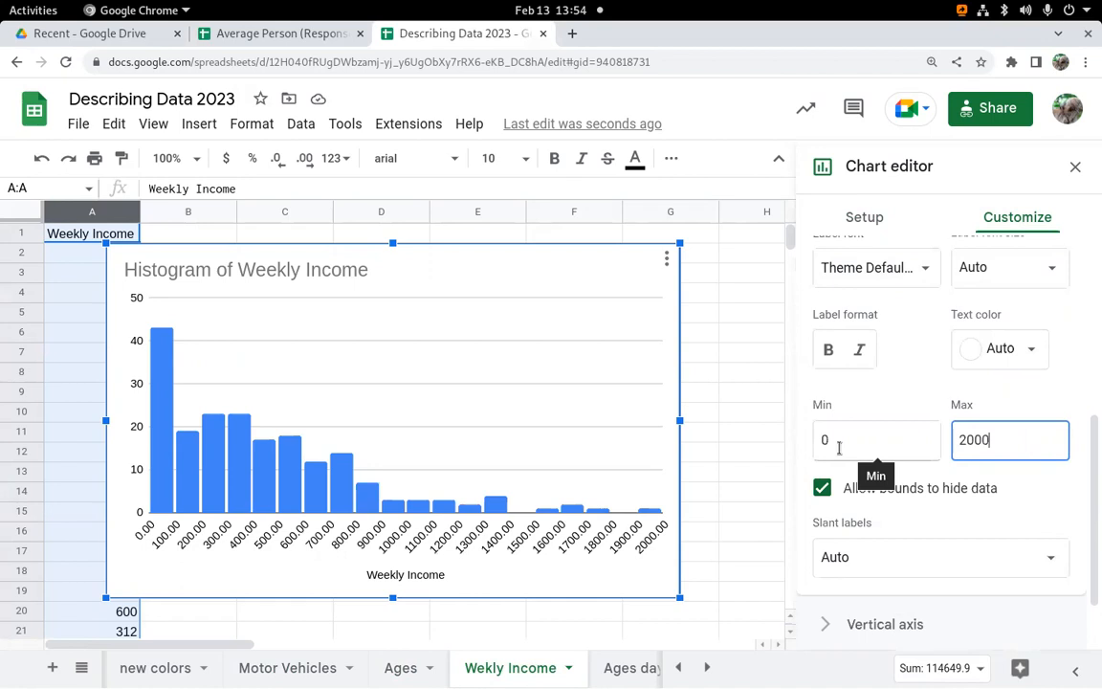
scroll(838, 446, up, 4)
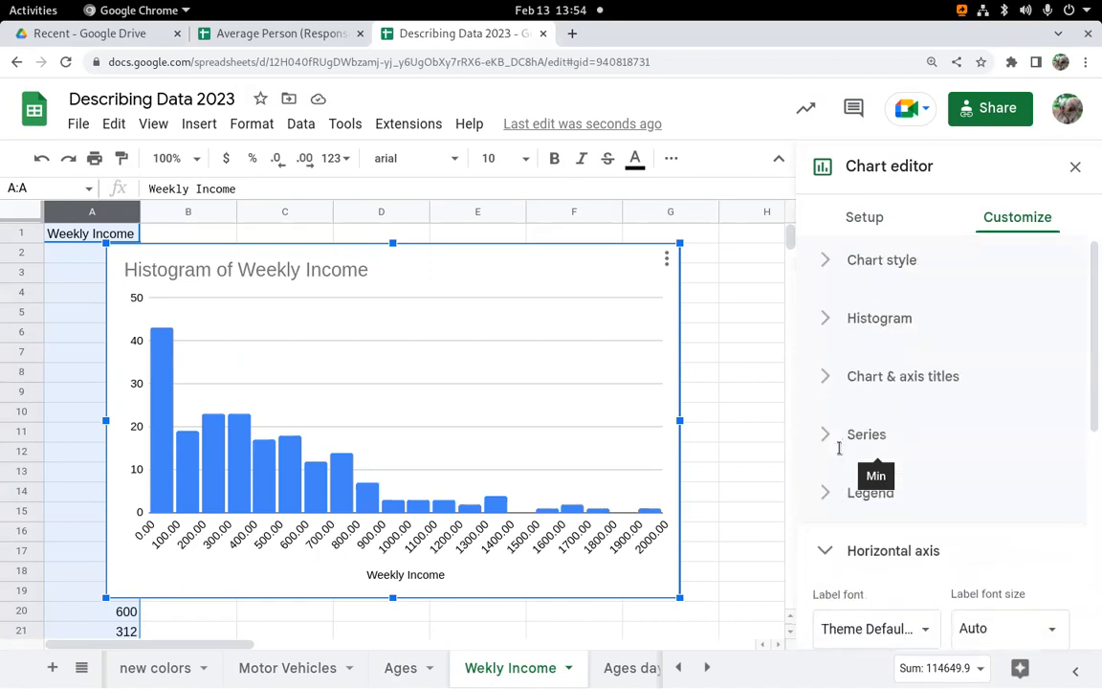
click(867, 330)
scroll(922, 539, down, 2)
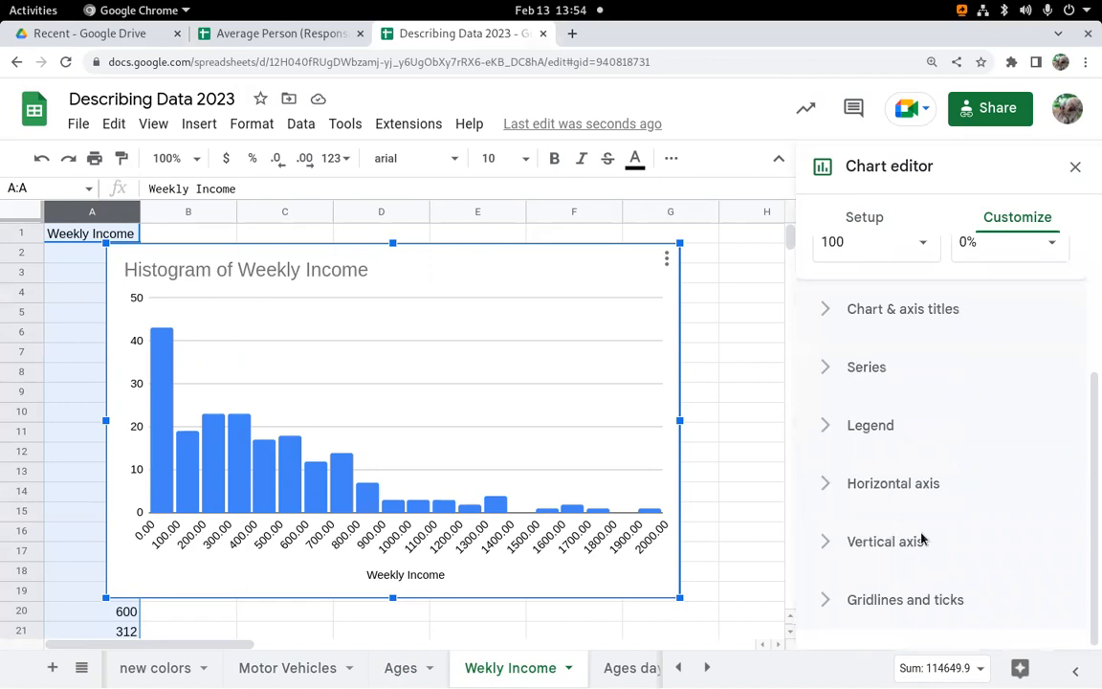
click(888, 483)
click(1012, 616)
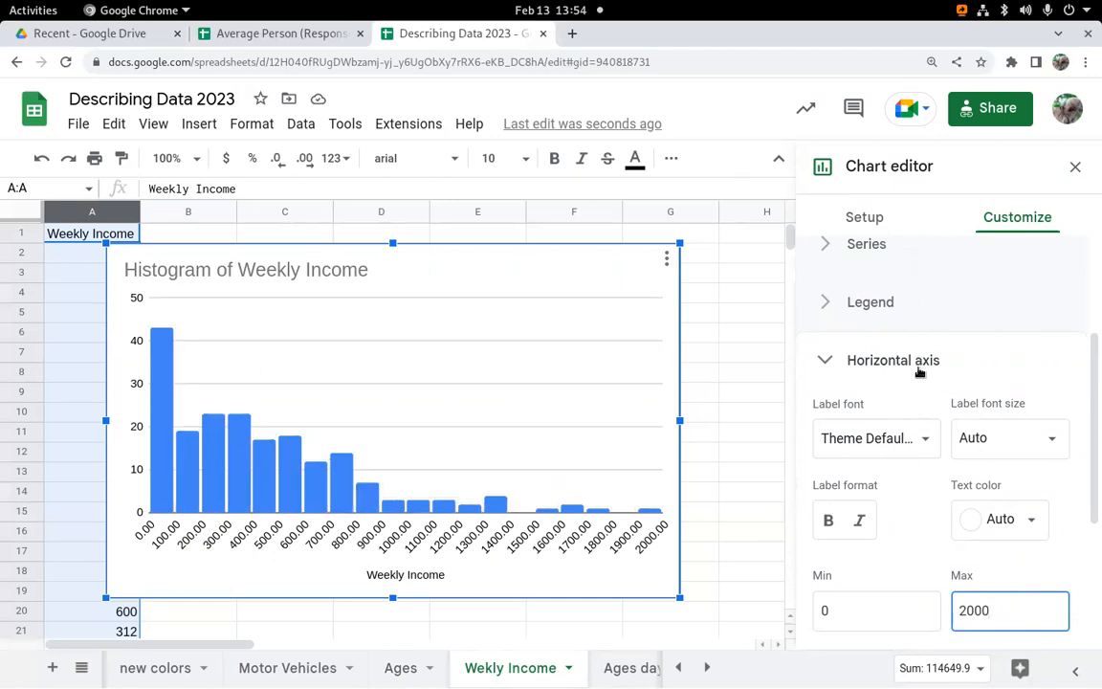
Step: Set the bucket size of the weekly income histogram to 200 and move the chart clear of column A
scroll(889, 293, up, 2)
click(888, 321)
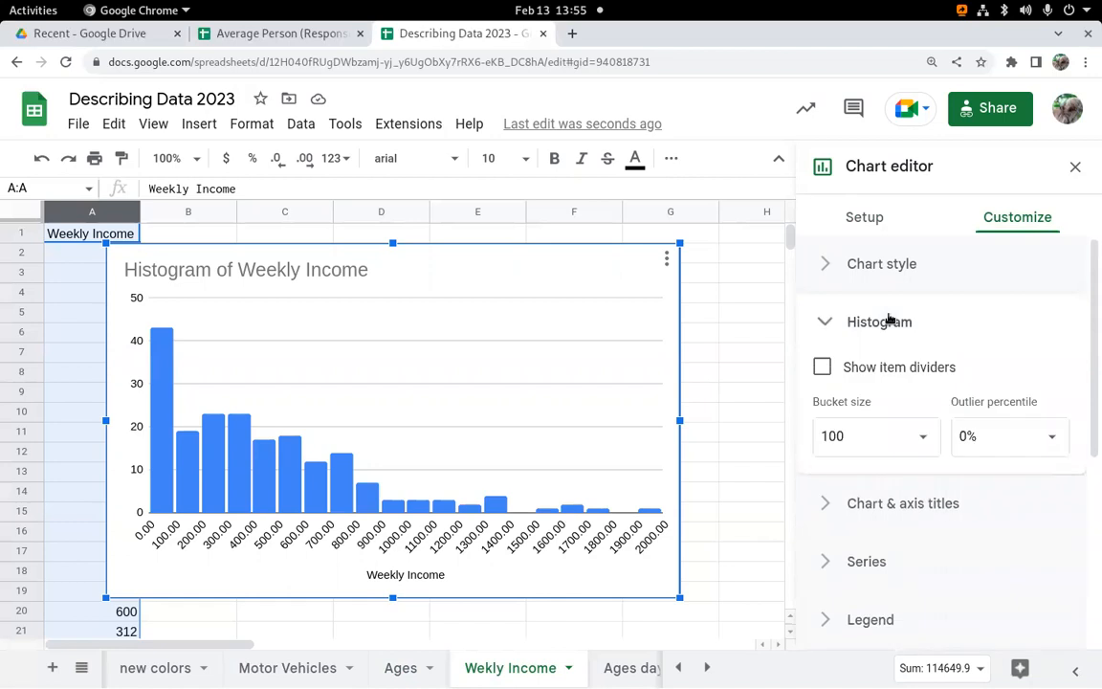
click(858, 439)
text(200)
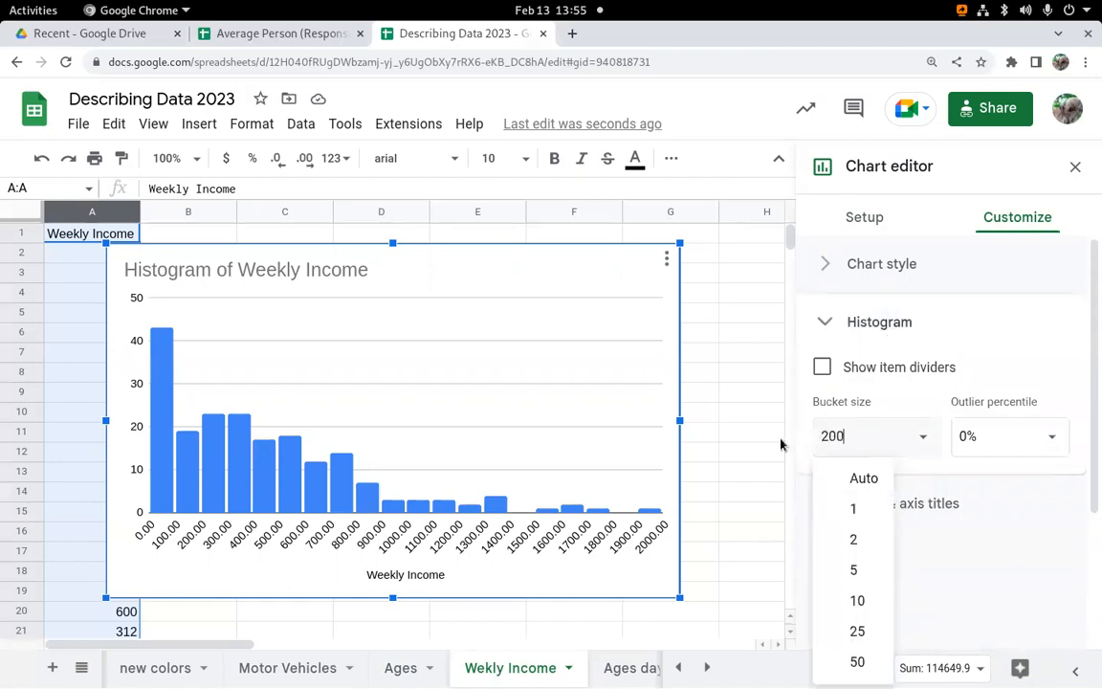
key(Return)
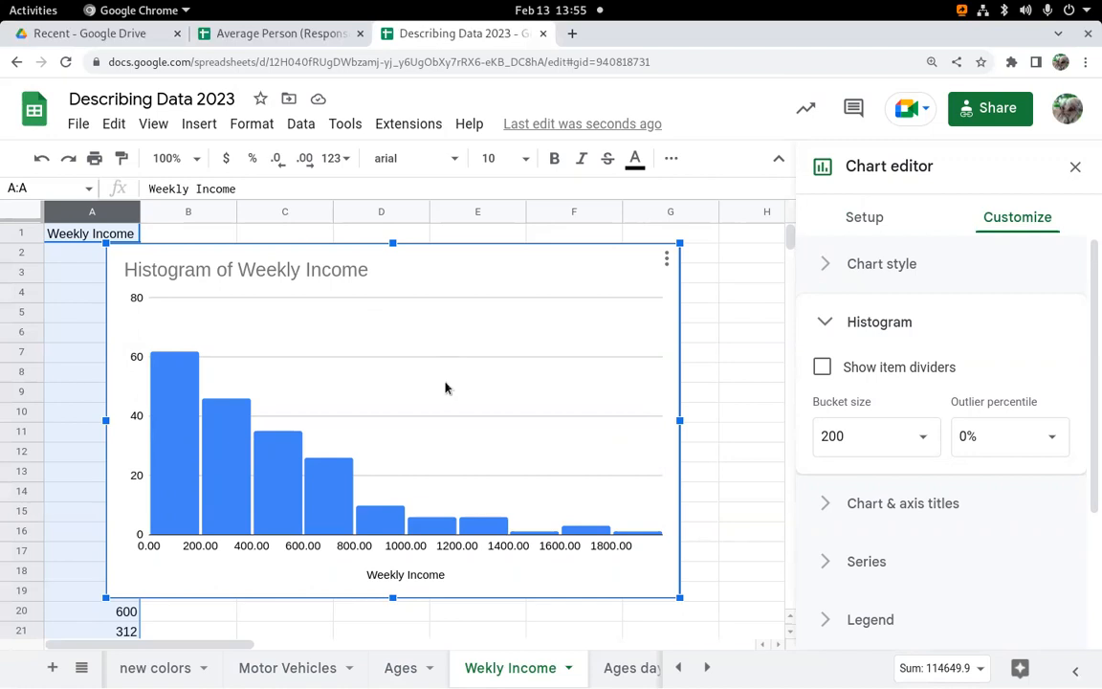
mouse_move(349, 245)
mouse_down()
mouse_move(374, 247)
mouse_move(363, 244)
mouse_up()
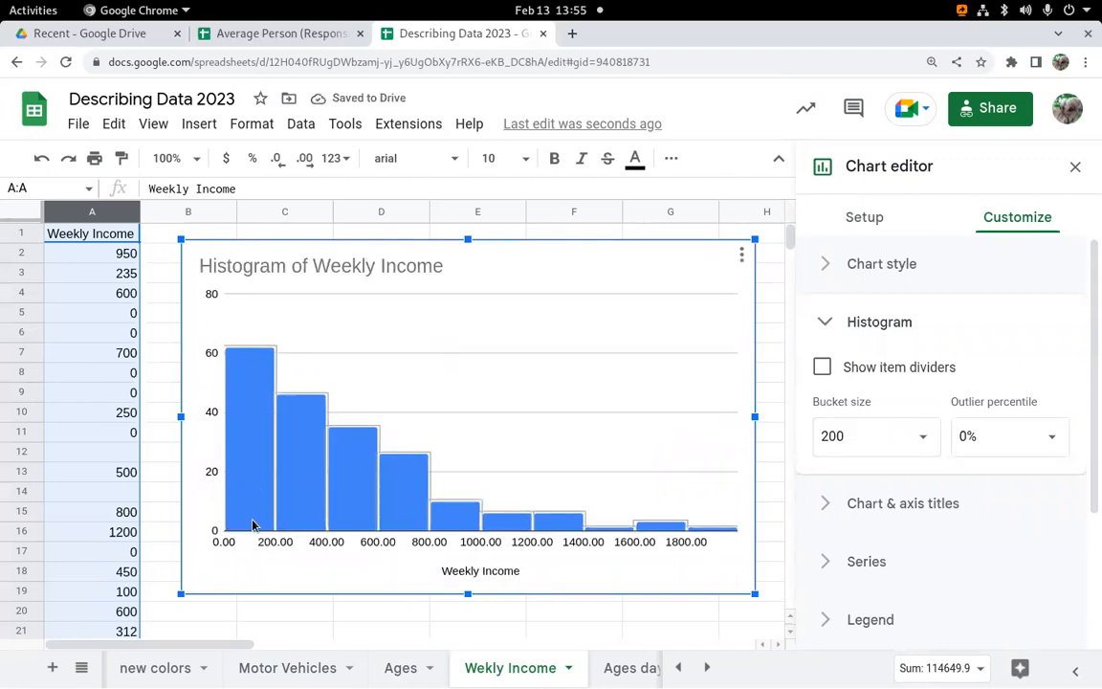
Step: Check the weekly income histogram's horizontal axis limits and open its chart and axis title settings
scroll(883, 536, down, 2)
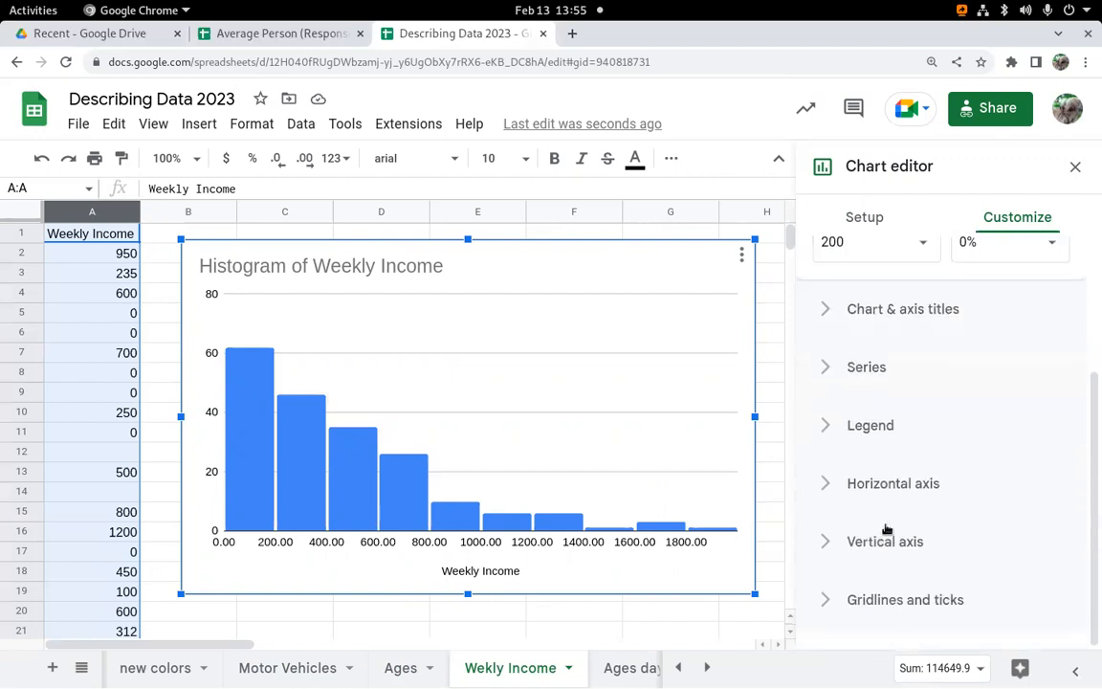
click(890, 485)
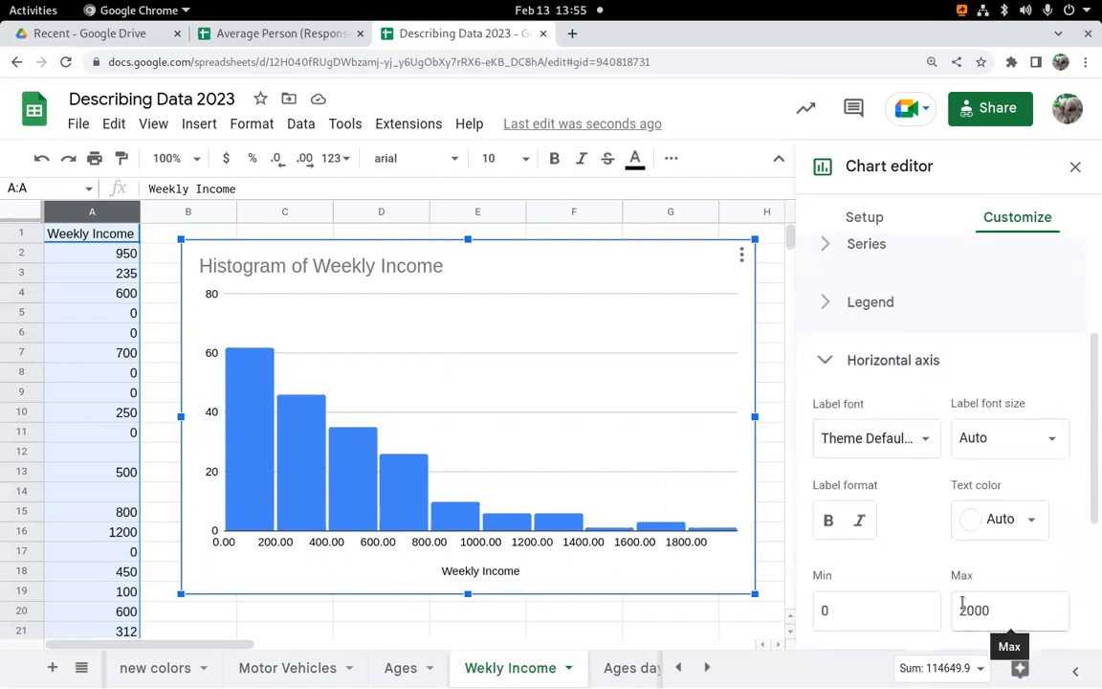
scroll(904, 412, up, 2)
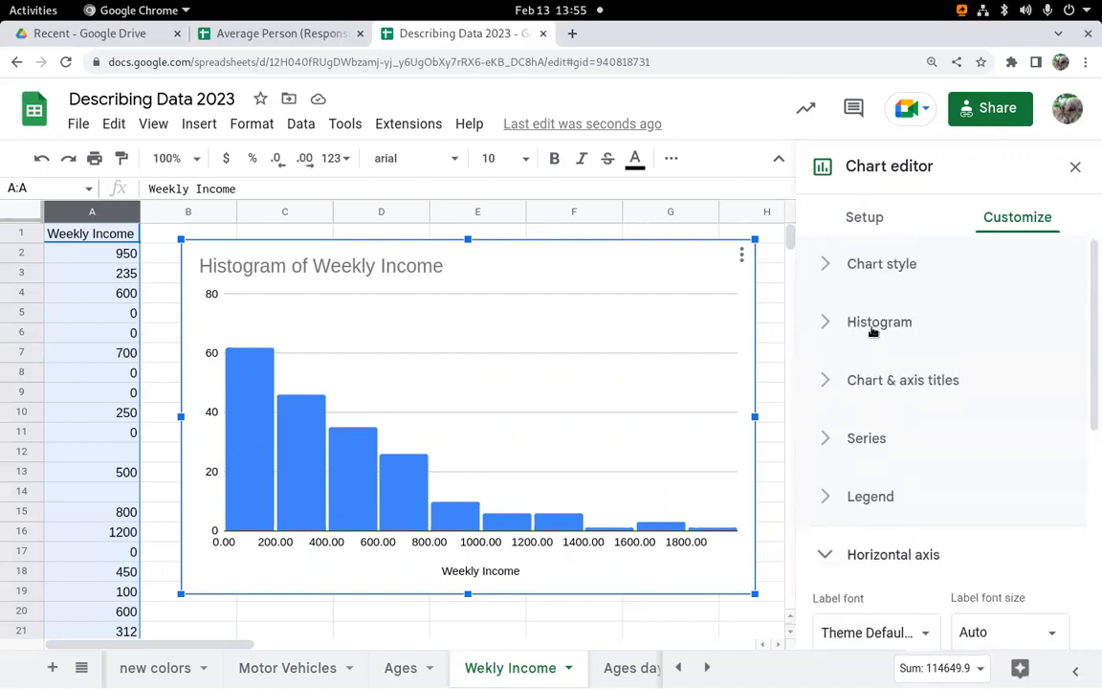
click(887, 383)
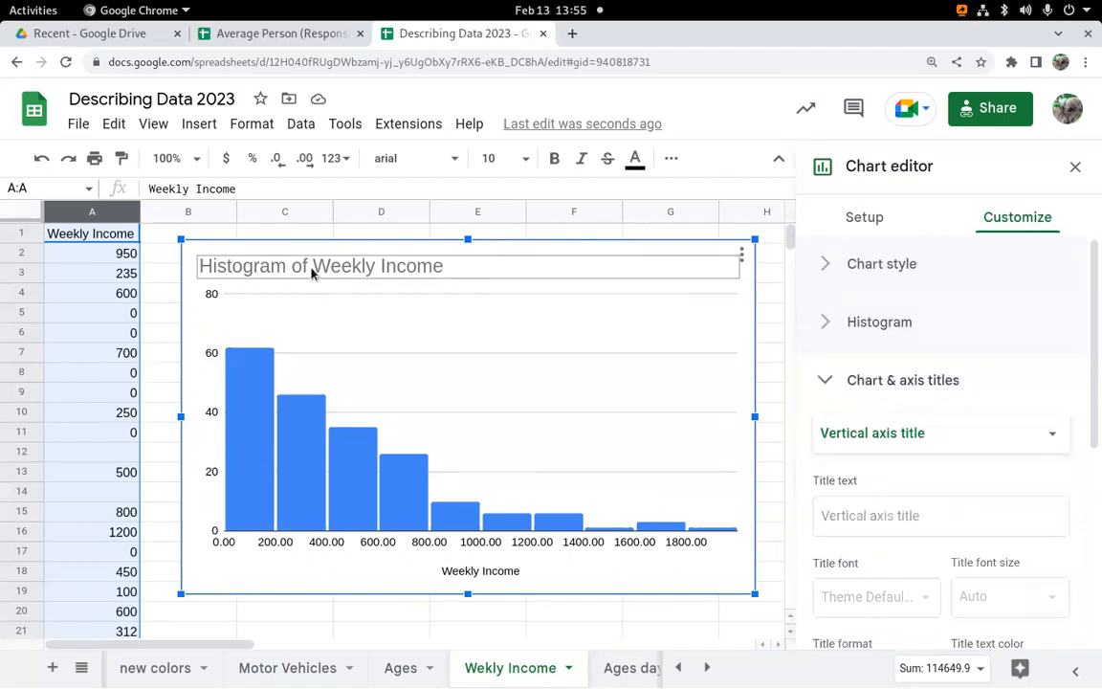